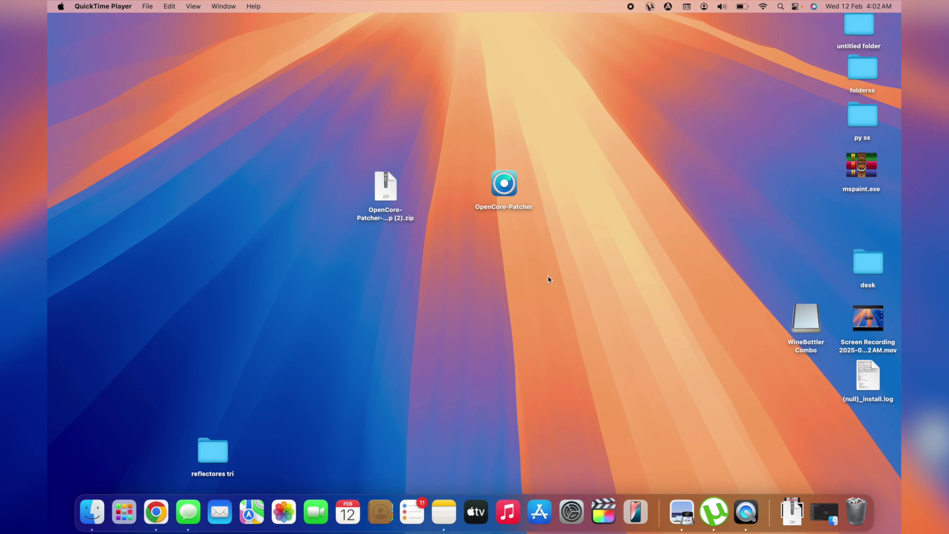
- Look through the installed apps on both Launchpad pages
{"action": "left_click", "coordinate": [123, 512]}
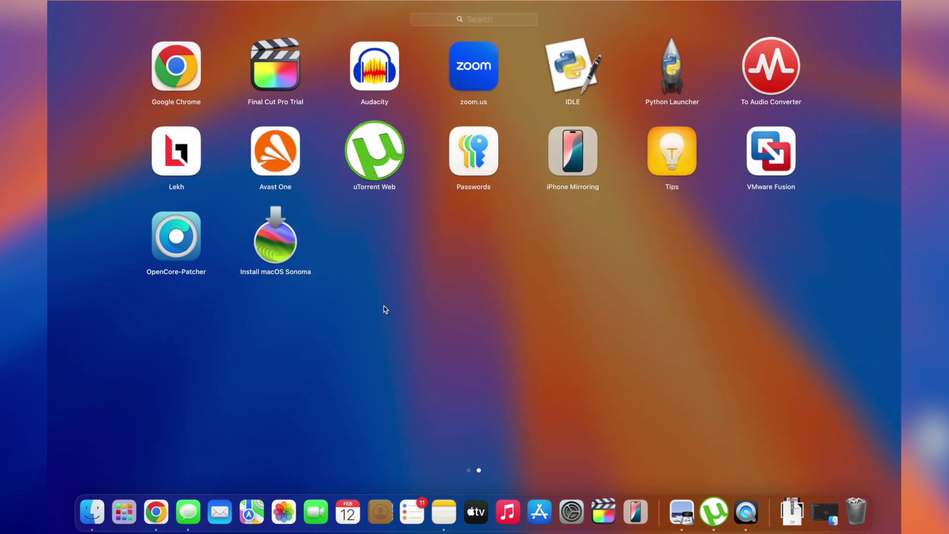
{"action": "scroll", "coordinate": [385, 310], "scroll_direction": "left", "scroll_amount": 5}
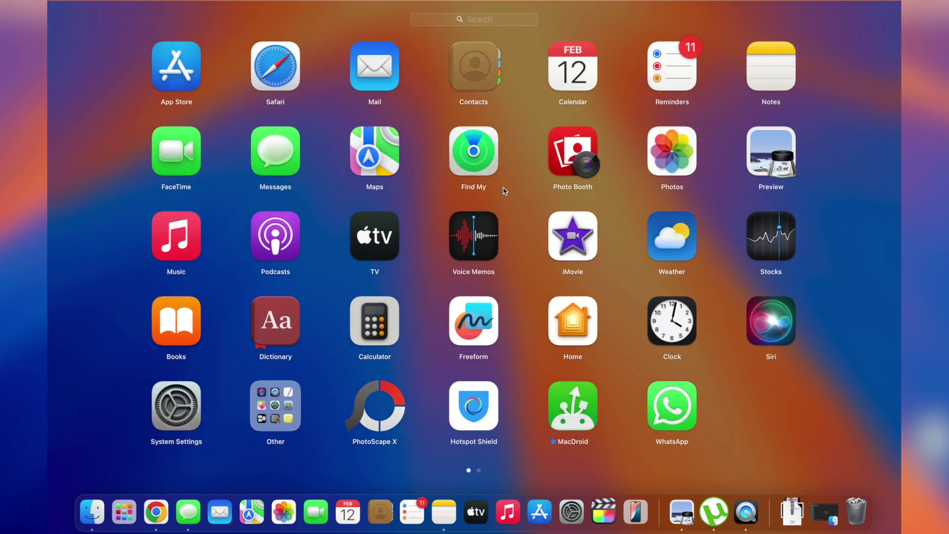
{"action": "left_click", "coordinate": [97, 161]}
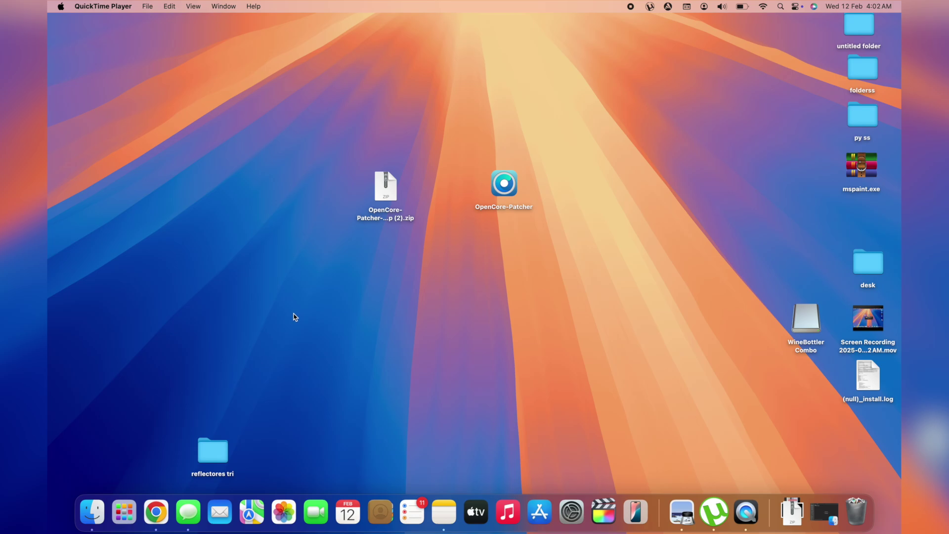
{"action": "left_click", "coordinate": [124, 511]}
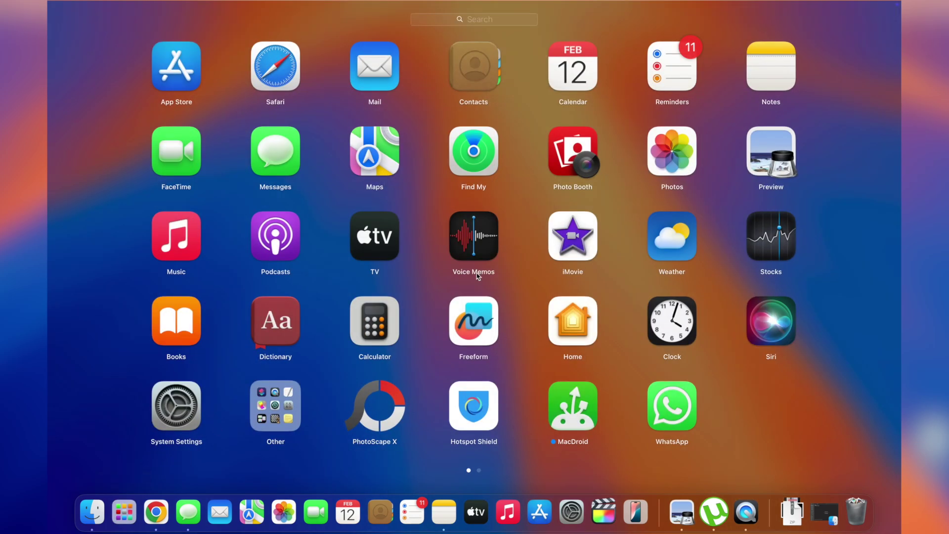
{"action": "scroll", "coordinate": [391, 216], "scroll_direction": "right", "scroll_amount": 5}
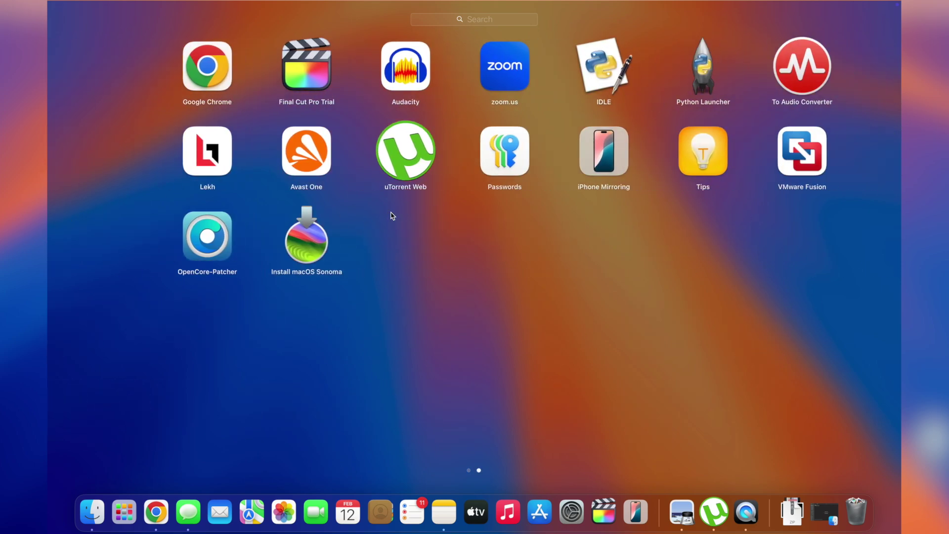
{"action": "scroll", "coordinate": [391, 216], "scroll_direction": "left", "scroll_amount": 5}
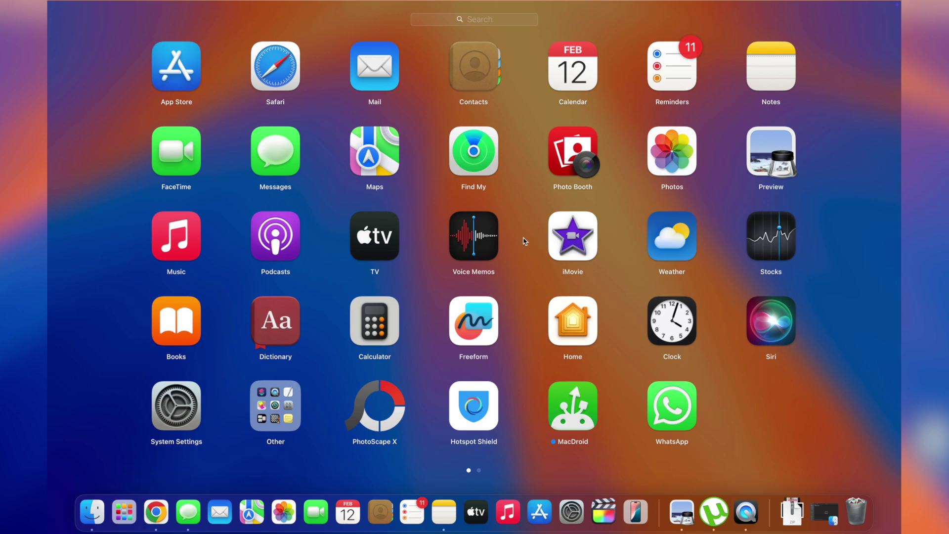
{"action": "scroll", "coordinate": [525, 241], "scroll_direction": "right", "scroll_amount": 5}
{"action": "scroll", "coordinate": [525, 240], "scroll_direction": "left", "scroll_amount": 5}
- Start deleting Hotspot Shield from Launchpad and cancel the deletion at the confirmation
{"action": "left_click", "coordinate": [475, 406]}
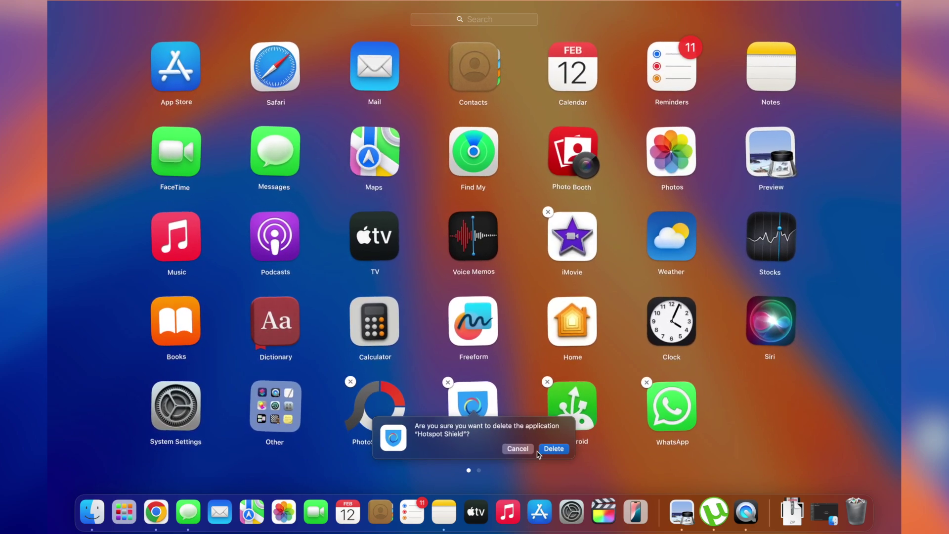
{"action": "left_click", "coordinate": [520, 425]}
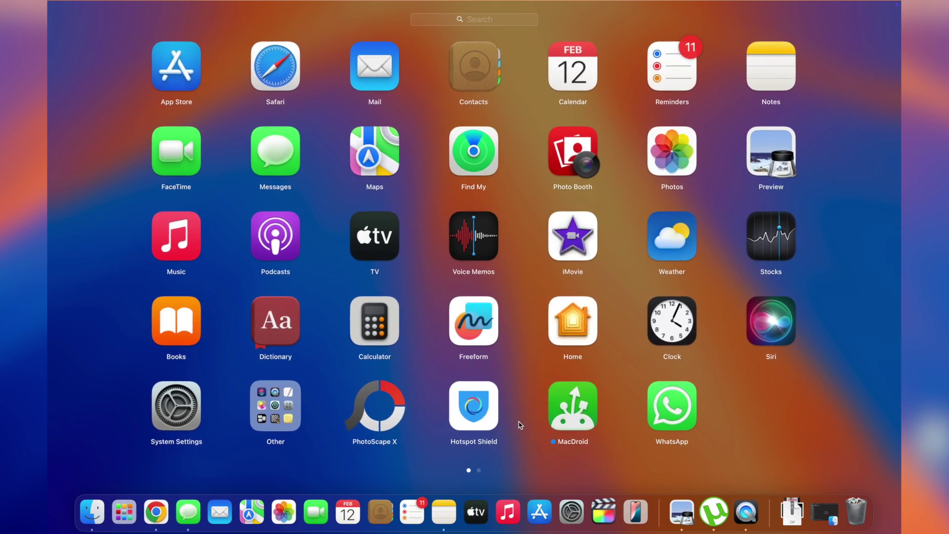
- Delete the MacDroid app from Launchpad, then close Launchpad
{"action": "left_click", "coordinate": [577, 419]}
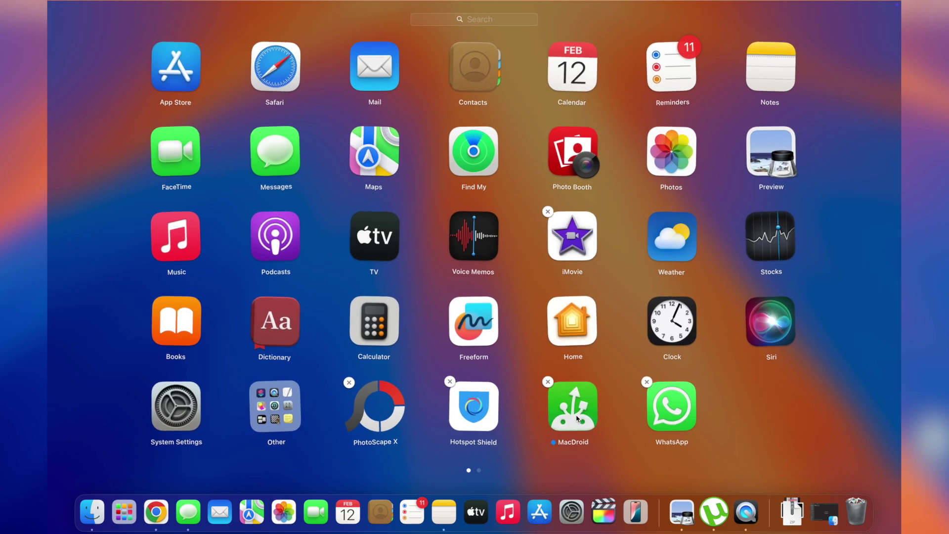
{"action": "left_click", "coordinate": [548, 382]}
{"action": "left_click", "coordinate": [652, 445]}
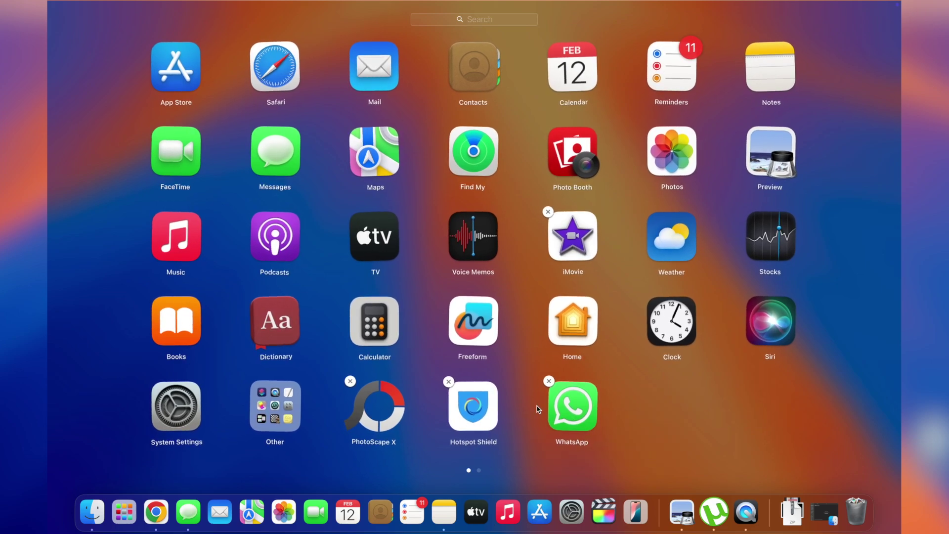
{"action": "left_click", "coordinate": [659, 413]}
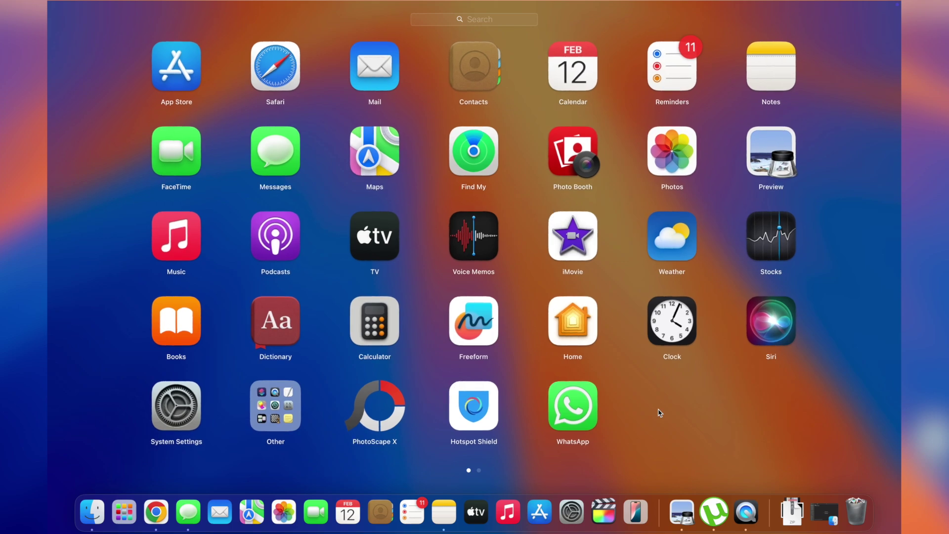
{"action": "left_click", "coordinate": [659, 413]}
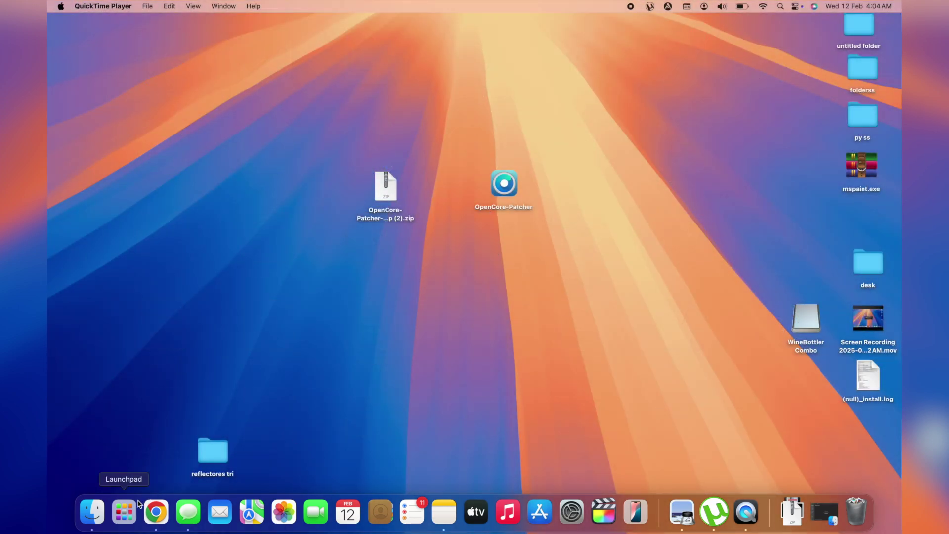
- Check in Launchpad's app-deletion mode which apps on both pages offer a delete option, and return to the desktop
{"action": "left_click", "coordinate": [125, 514]}
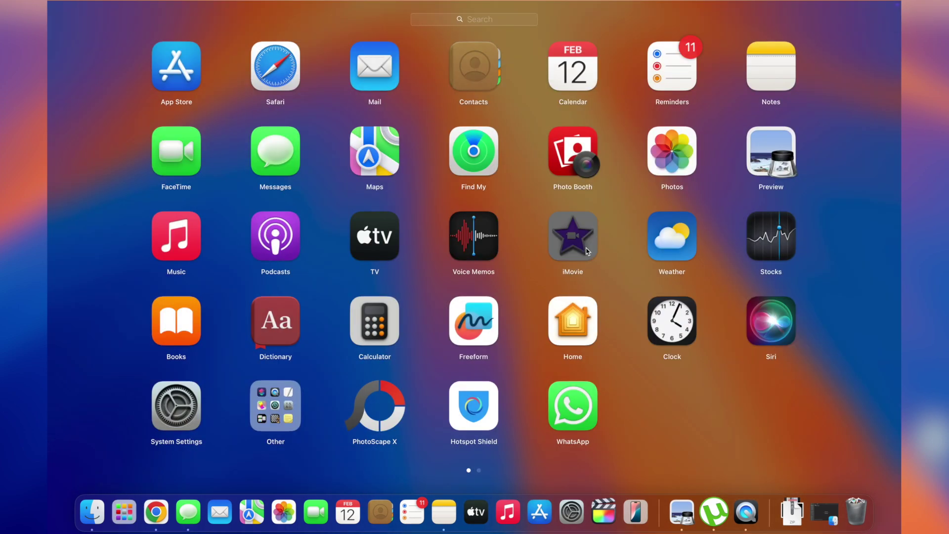
{"action": "left_click", "coordinate": [587, 251]}
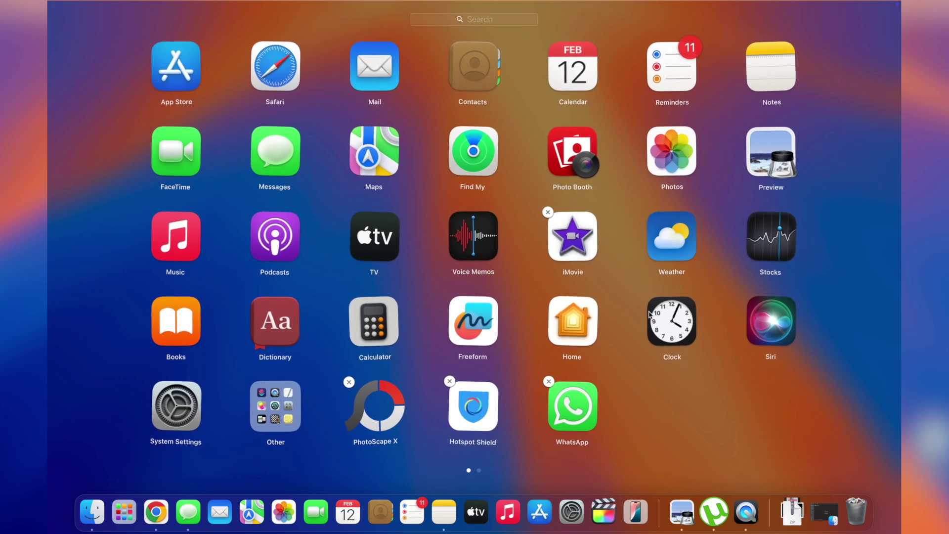
{"action": "scroll", "coordinate": [649, 315], "scroll_direction": "right", "scroll_amount": 3}
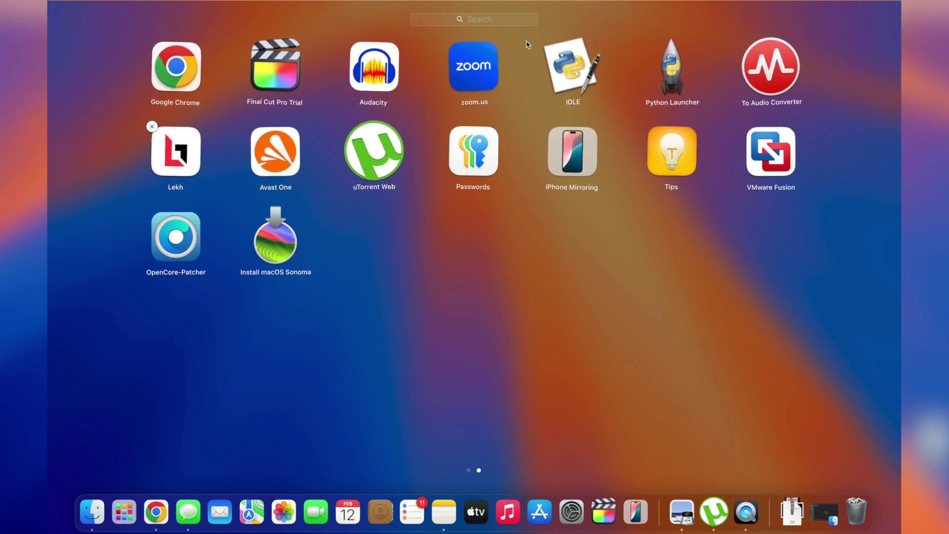
{"action": "left_click", "coordinate": [457, 389]}
{"action": "scroll", "coordinate": [457, 389], "scroll_direction": "left", "scroll_amount": 3}
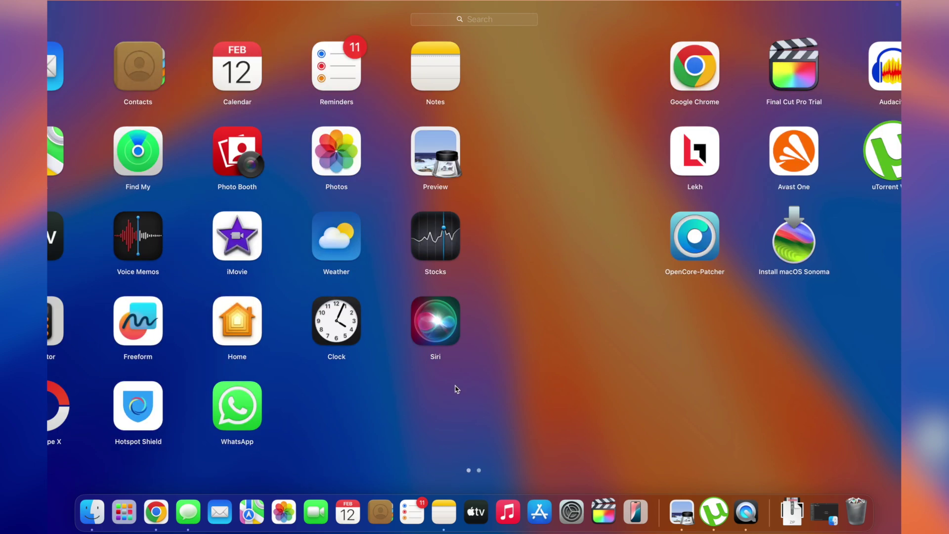
{"action": "left_click", "coordinate": [97, 352]}
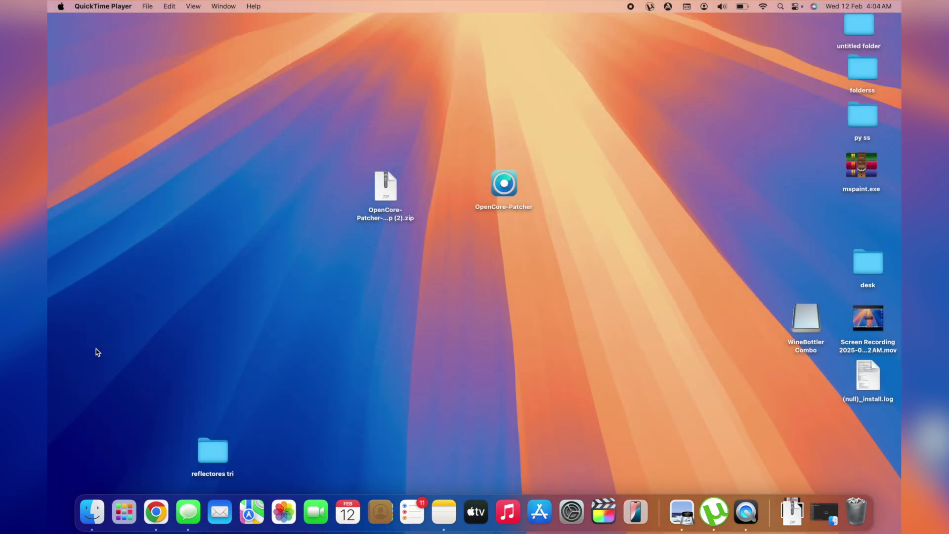
- Remove the Applications folder from the Finder sidebar and close the Finder window
{"action": "left_click", "coordinate": [93, 511]}
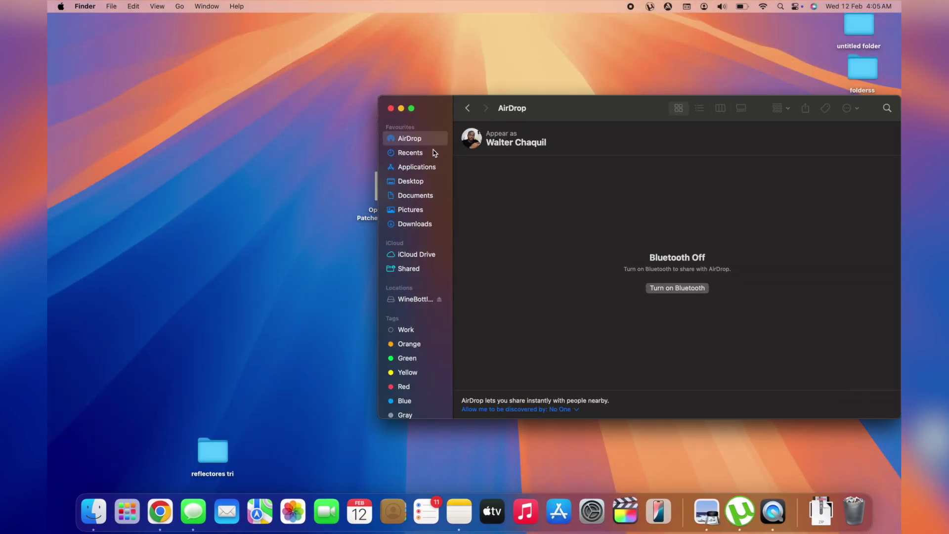
{"action": "left_click", "coordinate": [400, 171]}
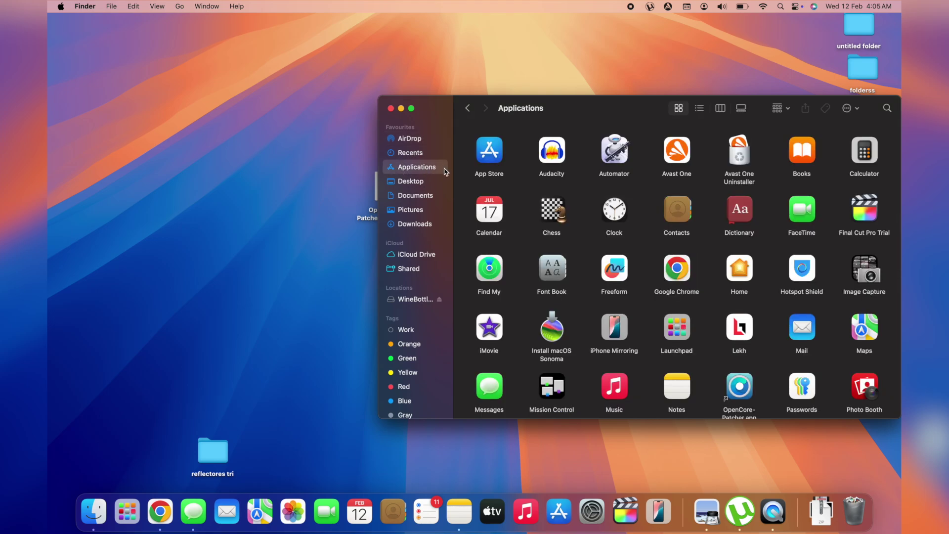
{"action": "right_click", "coordinate": [418, 171]}
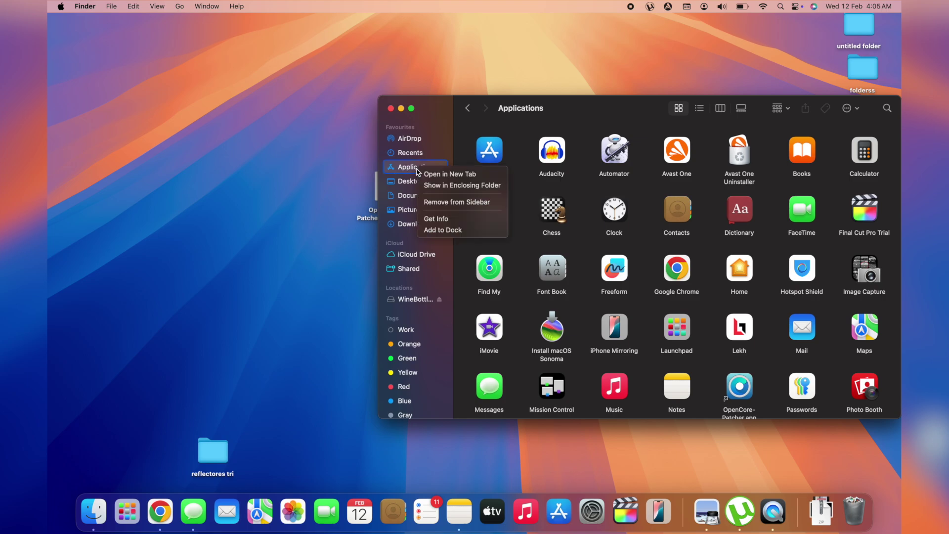
{"action": "left_click", "coordinate": [437, 202]}
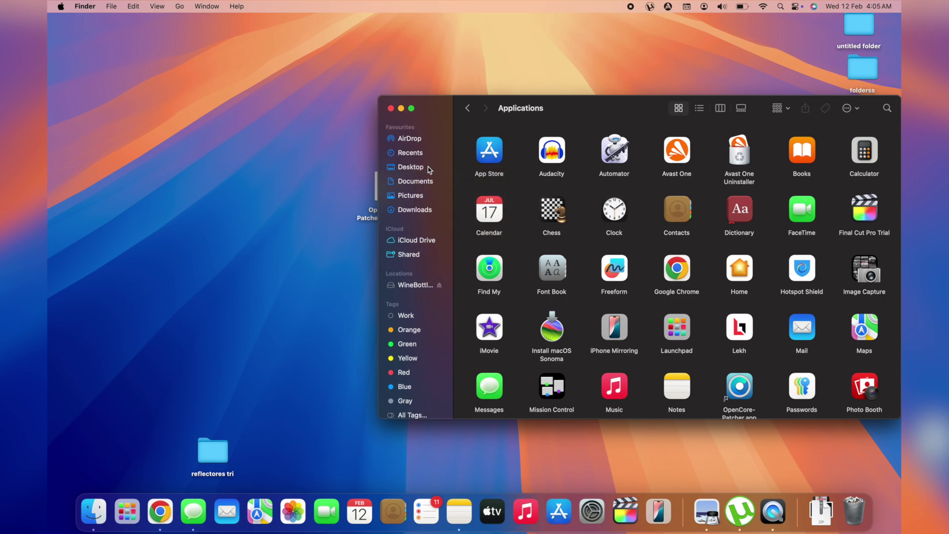
{"action": "left_click", "coordinate": [417, 141]}
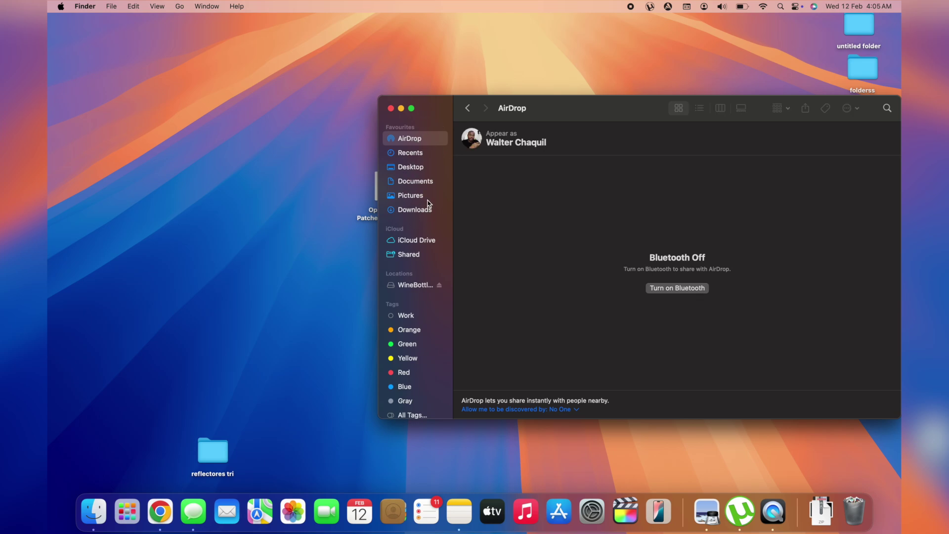
{"action": "left_click", "coordinate": [390, 109]}
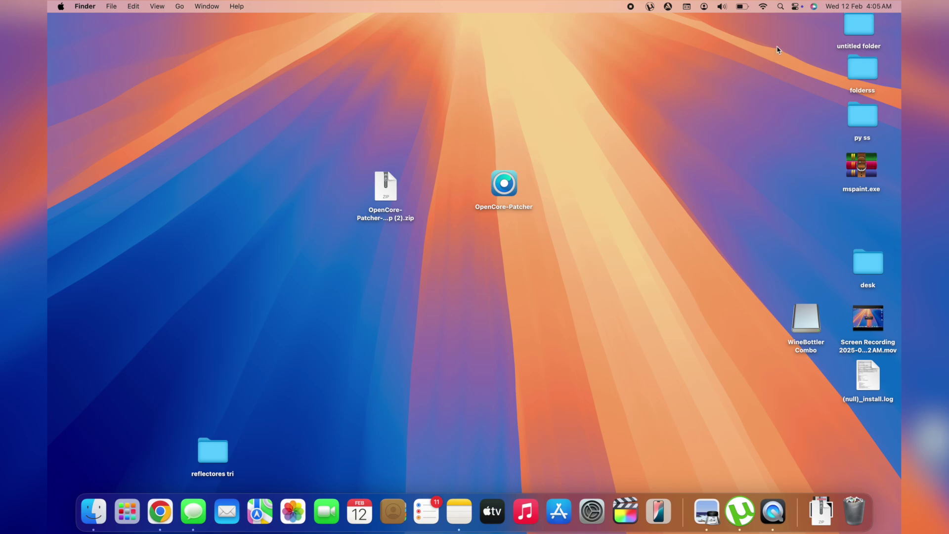
- Search Spotlight for "applica", open the Applications folder, and reposition its window nearer the middle of the desktop
{"action": "left_click", "coordinate": [781, 7]}
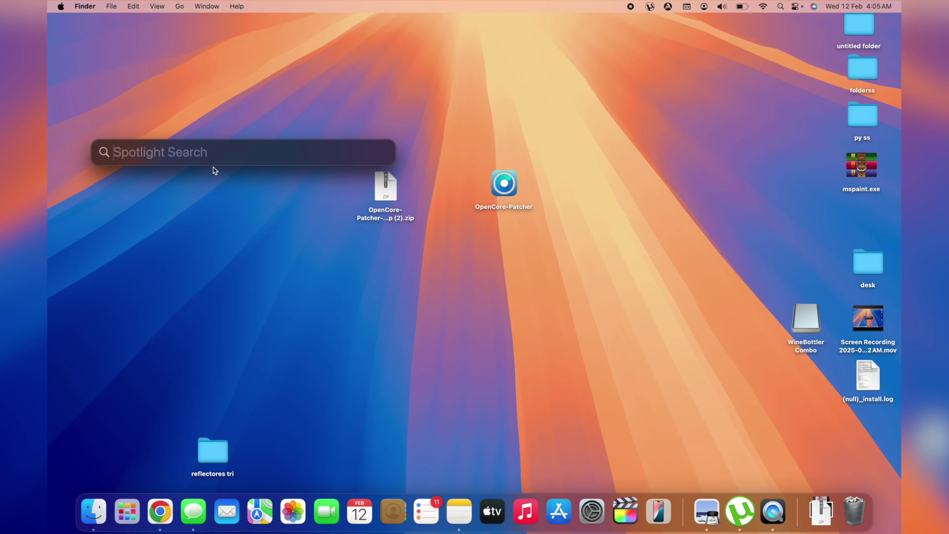
{"action": "type", "text": "applic"}
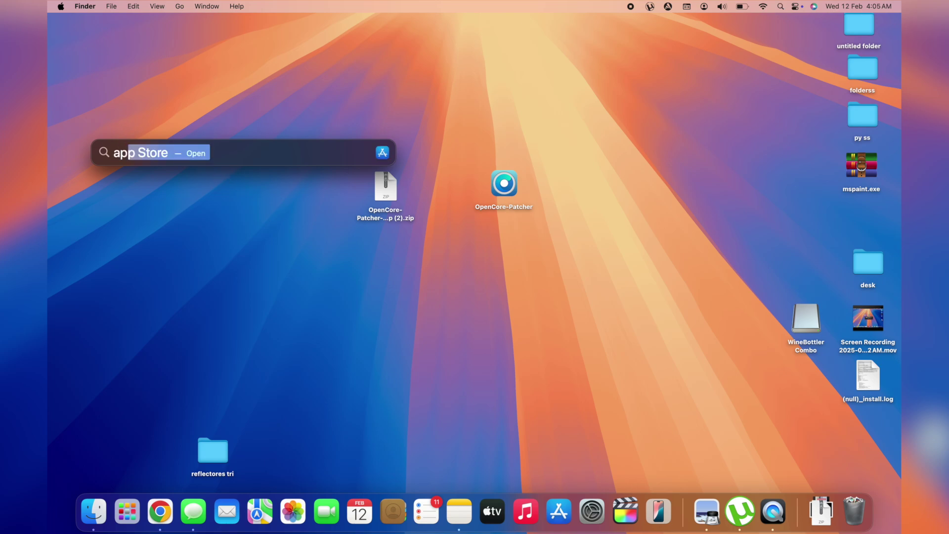
{"action": "type", "text": "a"}
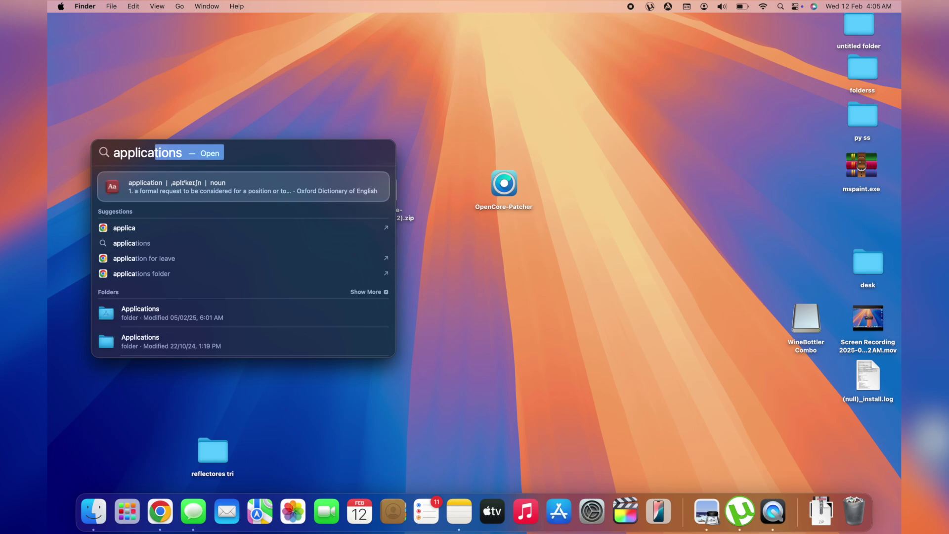
{"action": "left_click", "coordinate": [141, 316]}
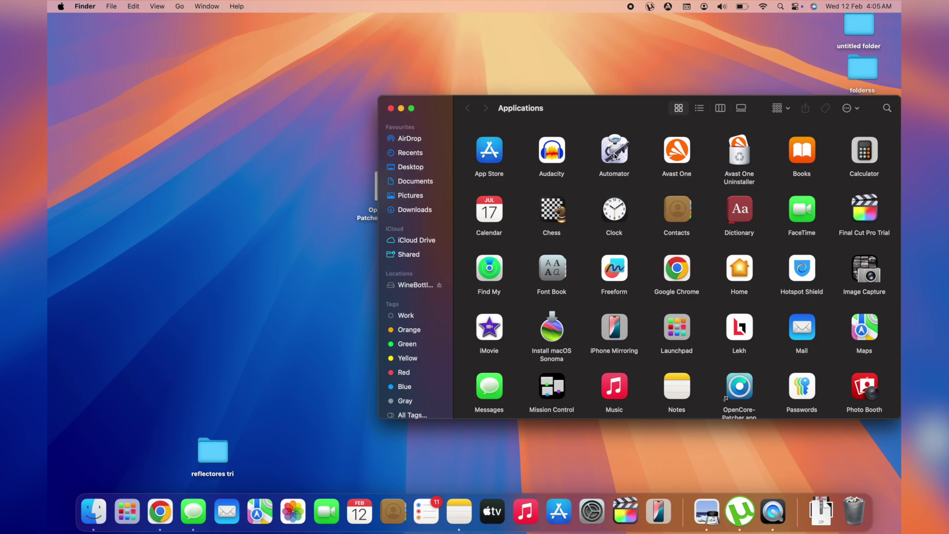
{"action": "left_click_drag", "start_coordinate": [608, 116], "coordinate": [399, 96]}
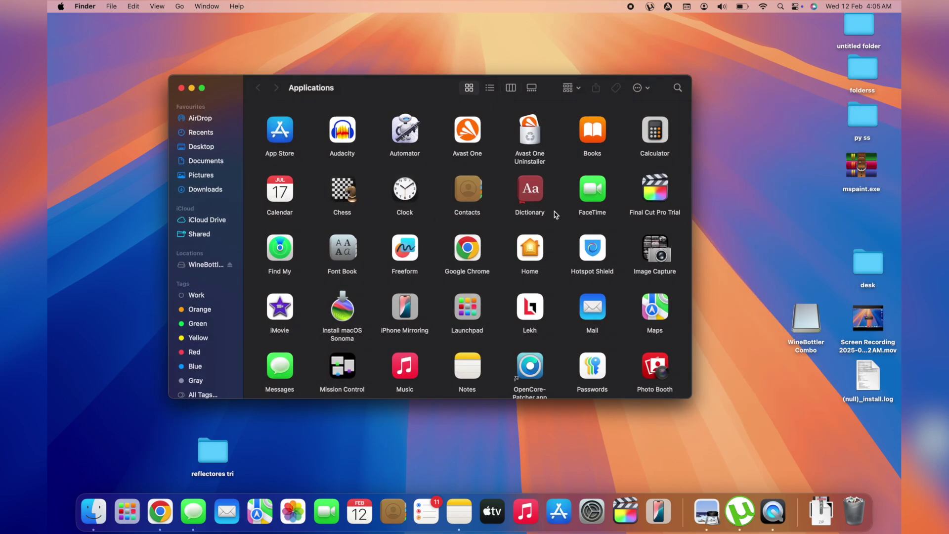
- Move the Lekh app from the Applications folder to the Bin, authorizing it with the account password
{"action": "scroll", "coordinate": [476, 254], "scroll_direction": "down", "scroll_amount": 5}
{"action": "scroll", "coordinate": [478, 256], "scroll_direction": "up", "scroll_amount": 5}
{"action": "left_click", "coordinate": [533, 307]}
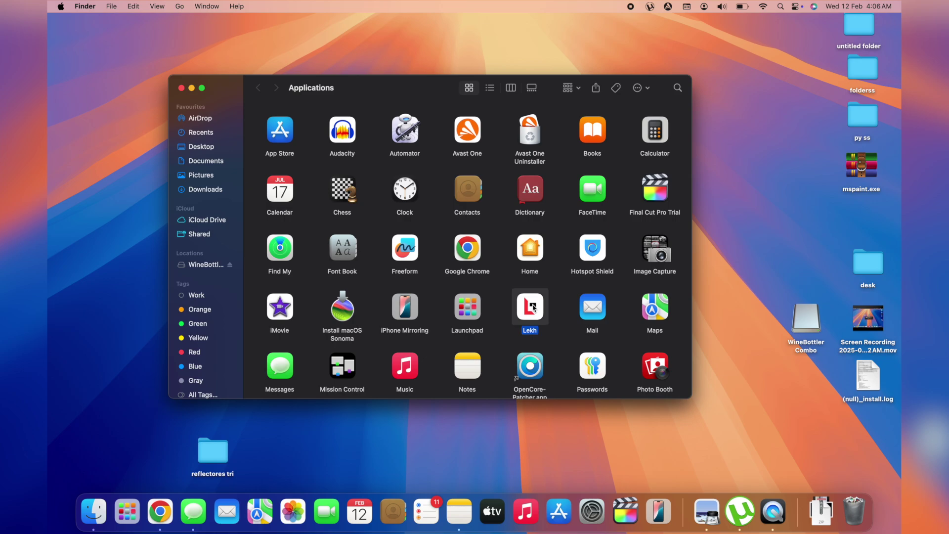
{"action": "left_click_drag", "start_coordinate": [533, 307], "coordinate": [852, 506]}
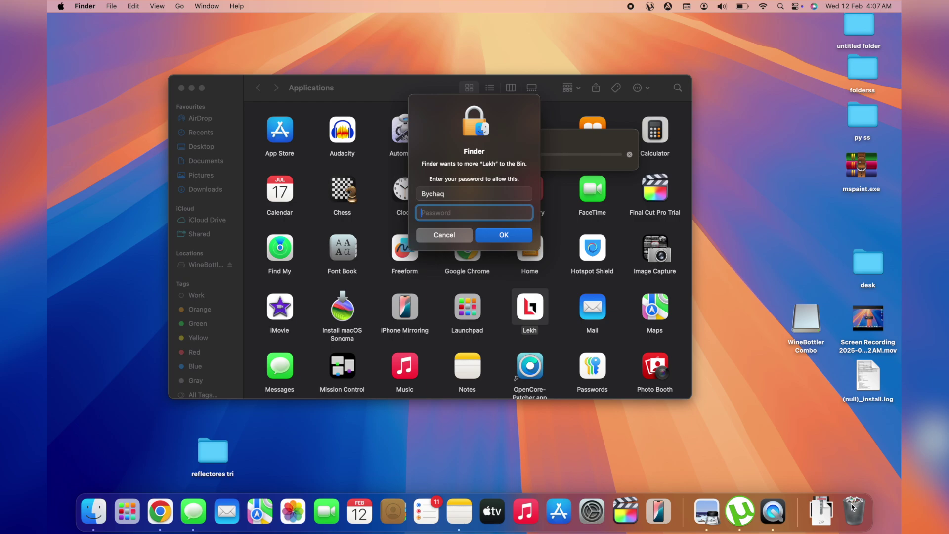
{"action": "type", "text": "••••••••"}
{"action": "left_click", "coordinate": [513, 240]}
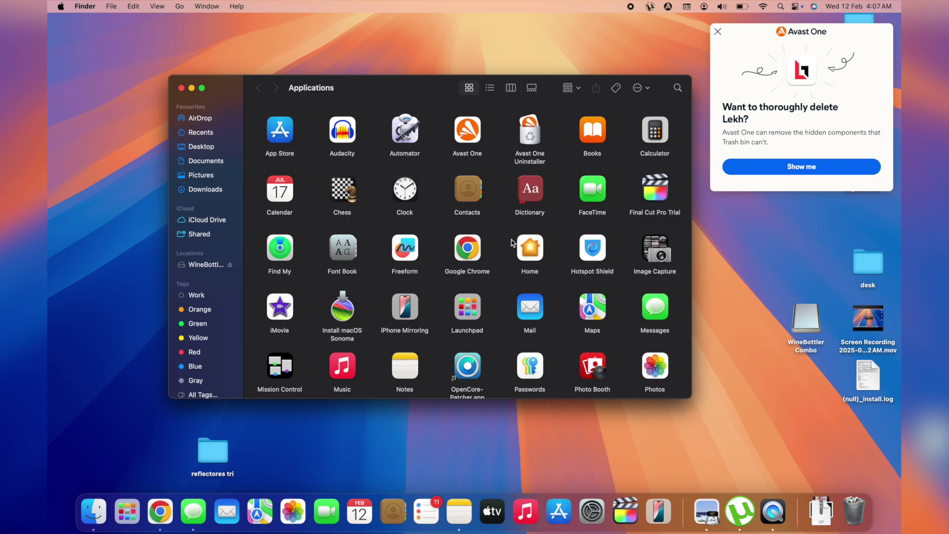
- Restore the Lekh app from the Bin to its original location, authorizing it with the account password, and close the Bin window
{"action": "left_click", "coordinate": [855, 511]}
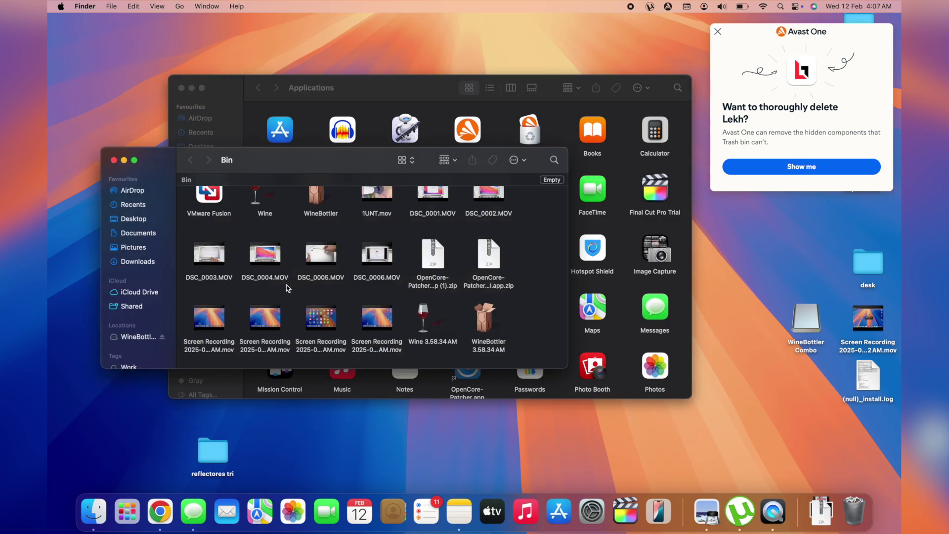
{"action": "scroll", "coordinate": [289, 288], "scroll_direction": "down", "scroll_amount": 3}
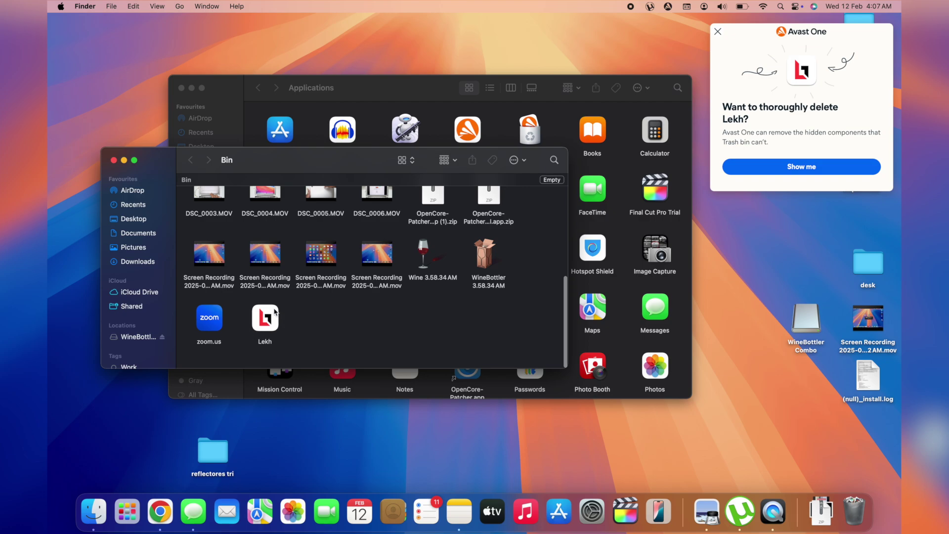
{"action": "left_click", "coordinate": [267, 317]}
{"action": "right_click", "coordinate": [267, 316]}
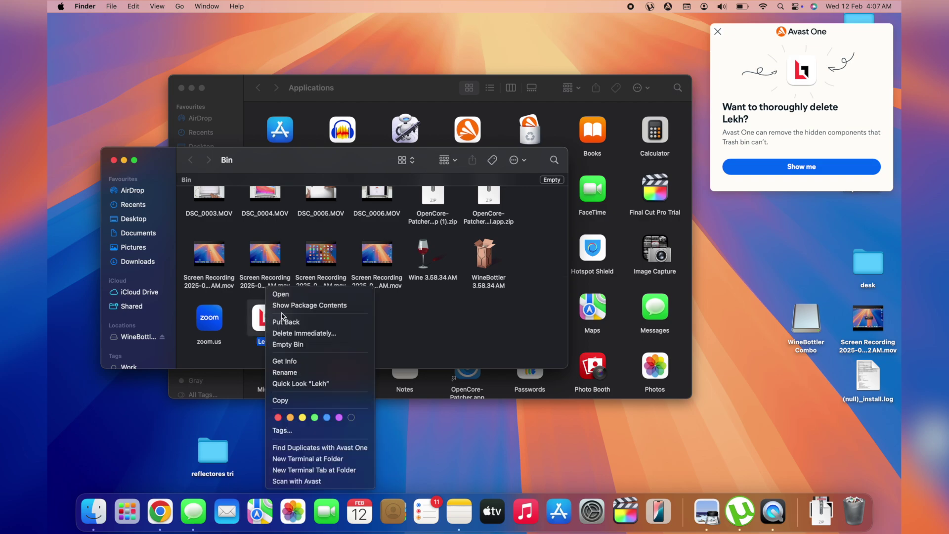
{"action": "left_click", "coordinate": [284, 322]}
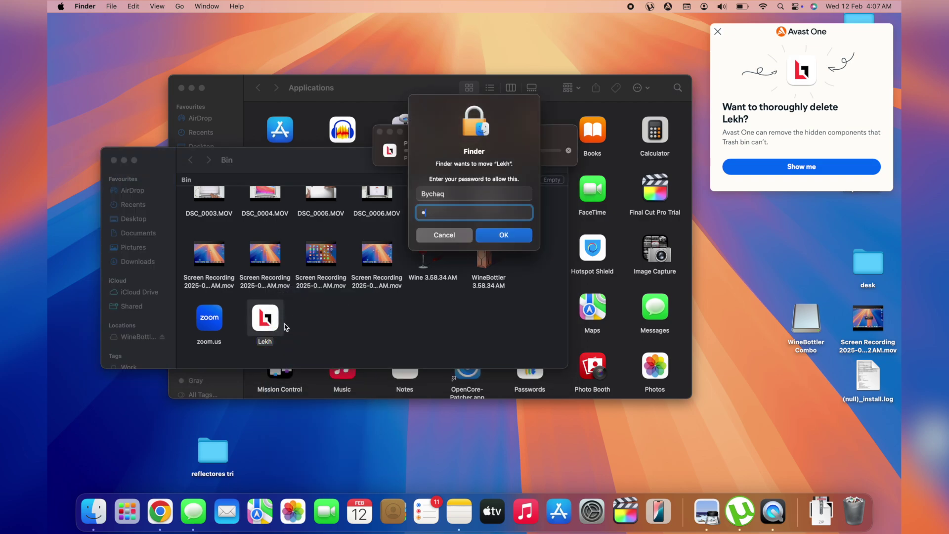
{"action": "type", "text": "*******"}
{"action": "key", "text": "Return"}
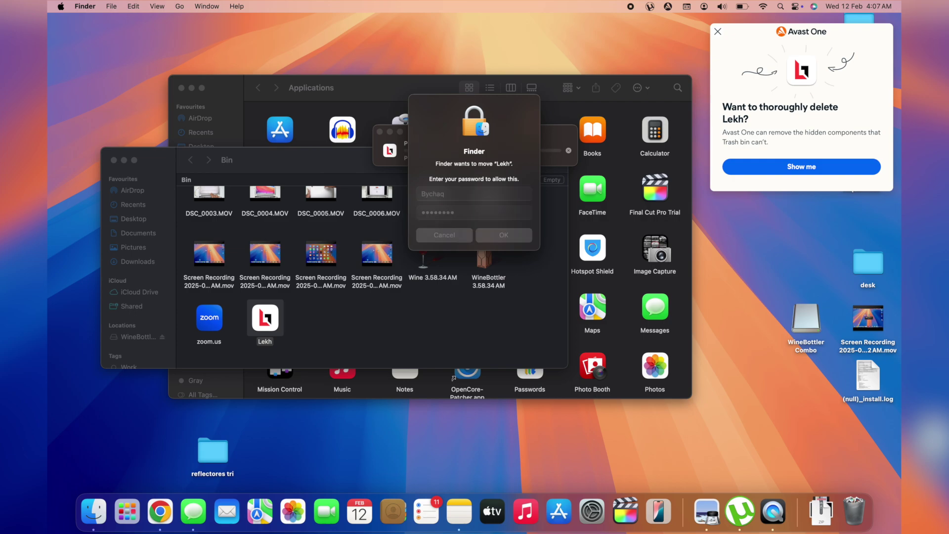
{"action": "left_click", "coordinate": [113, 159]}
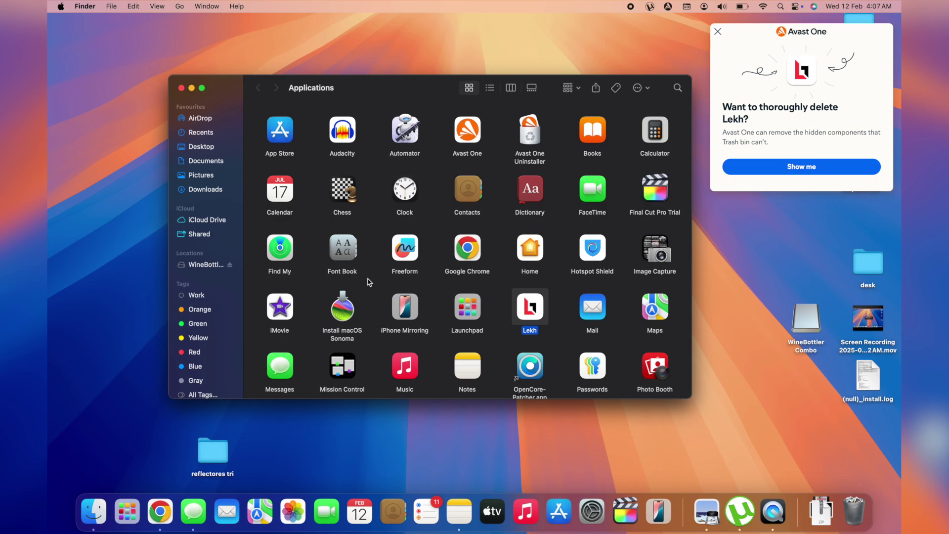
- Move the restored Lekh app from the Applications folder back to the Bin, authorizing it with the account password
{"action": "left_click", "coordinate": [511, 346]}
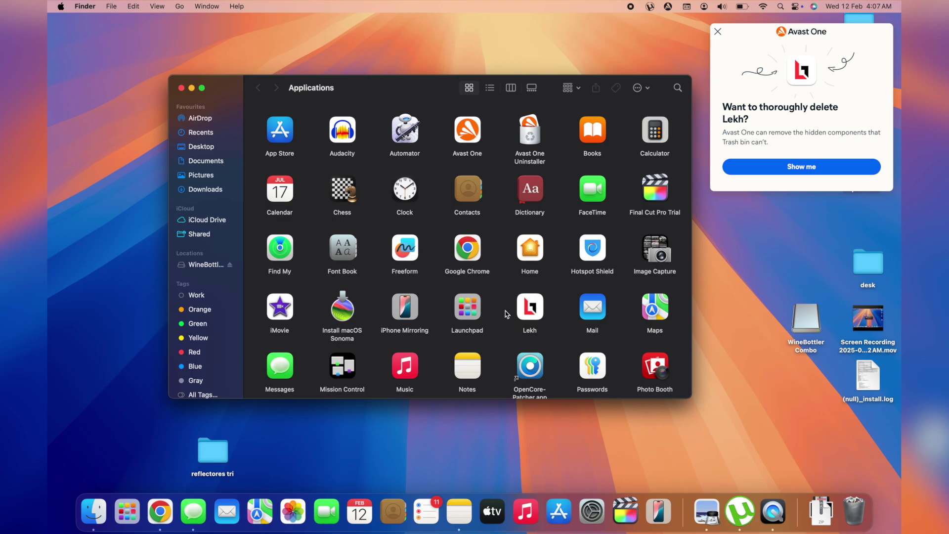
{"action": "right_click", "coordinate": [530, 307]}
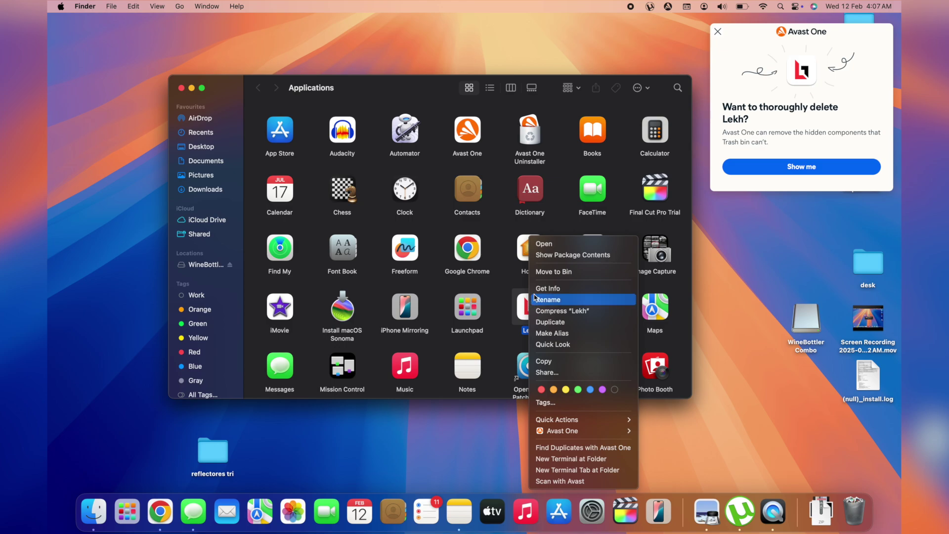
{"action": "left_click", "coordinate": [566, 273]}
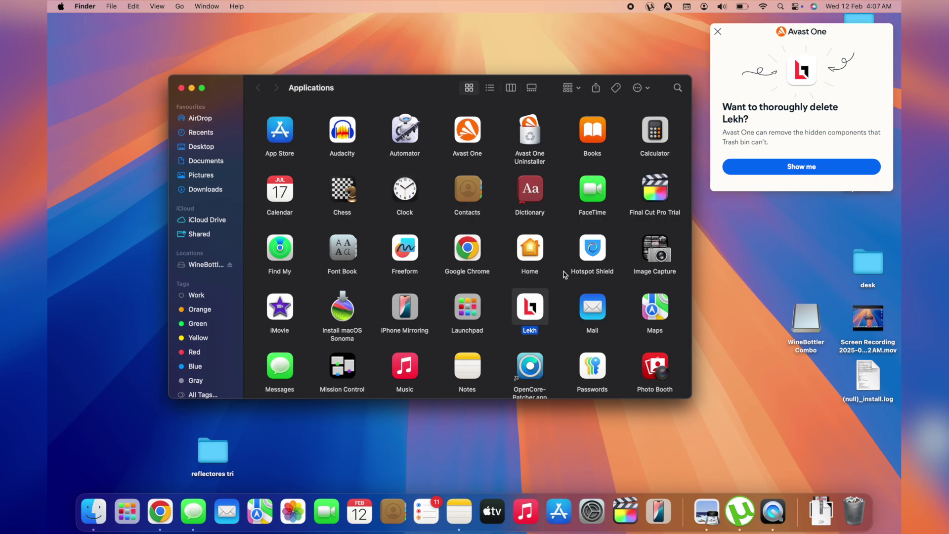
{"action": "type", "text": "••••••••"}
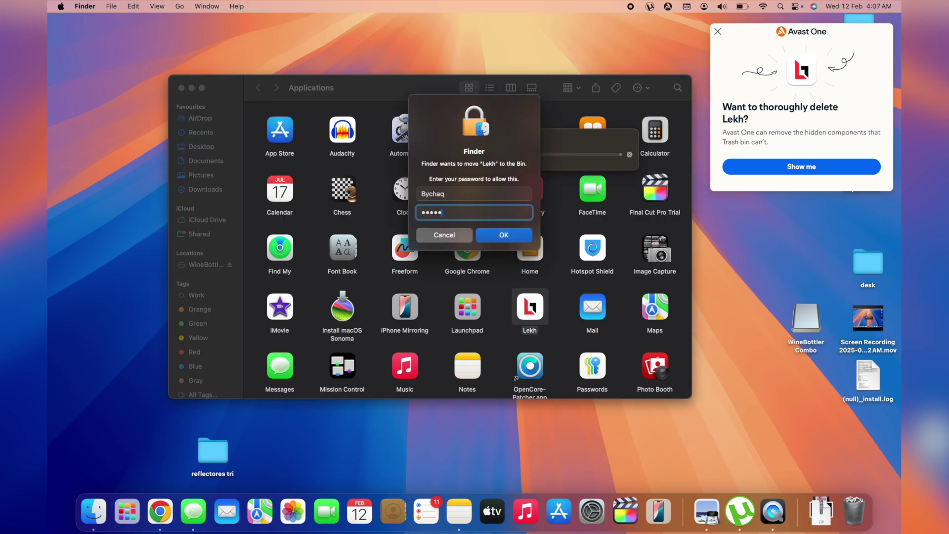
{"action": "key", "text": "Return"}
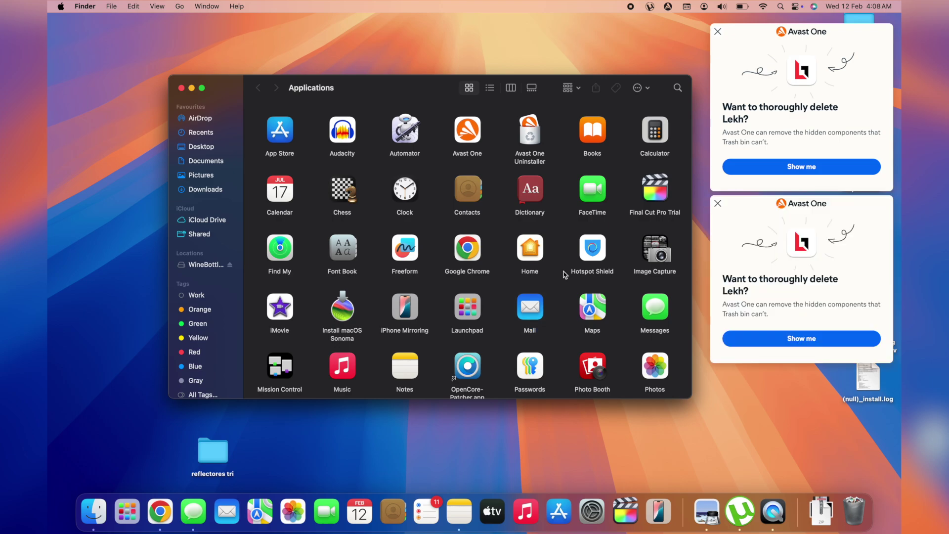
- Dismiss both Avast One notifications about Lekh and close the Applications window
{"action": "left_click", "coordinate": [718, 31]}
{"action": "left_click", "coordinate": [718, 31]}
{"action": "left_click", "coordinate": [551, 237]}
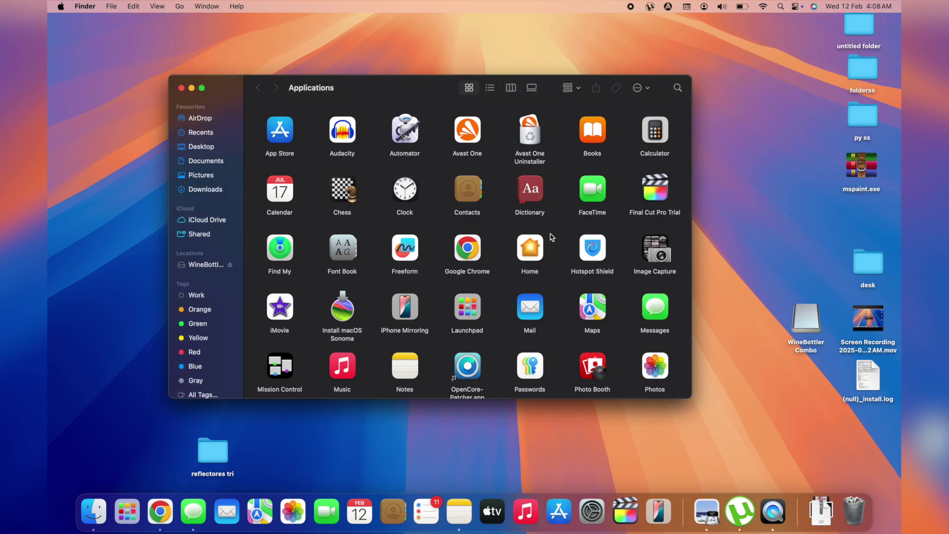
{"action": "left_click", "coordinate": [181, 88]}
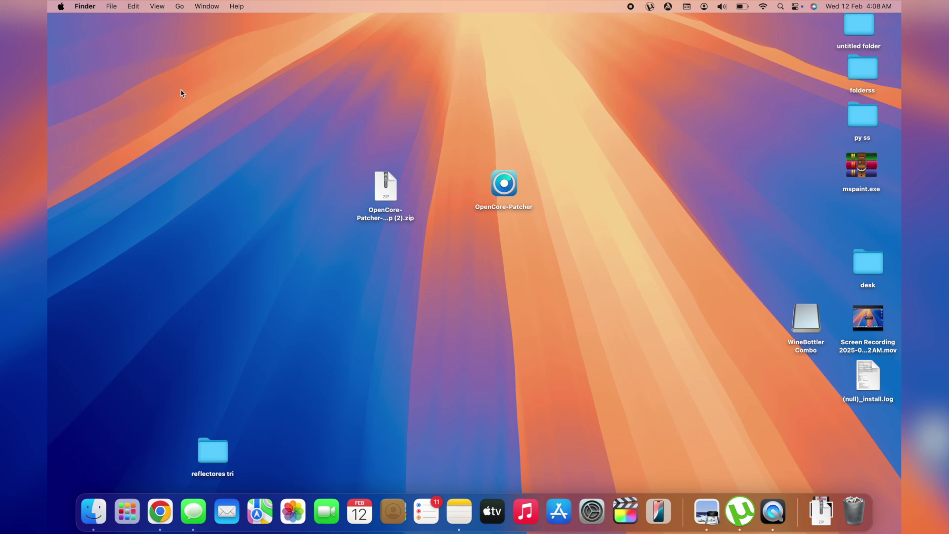
- Switch to Google Chrome, go to google.com, and search for "apps cleaner"
{"action": "left_click", "coordinate": [161, 512]}
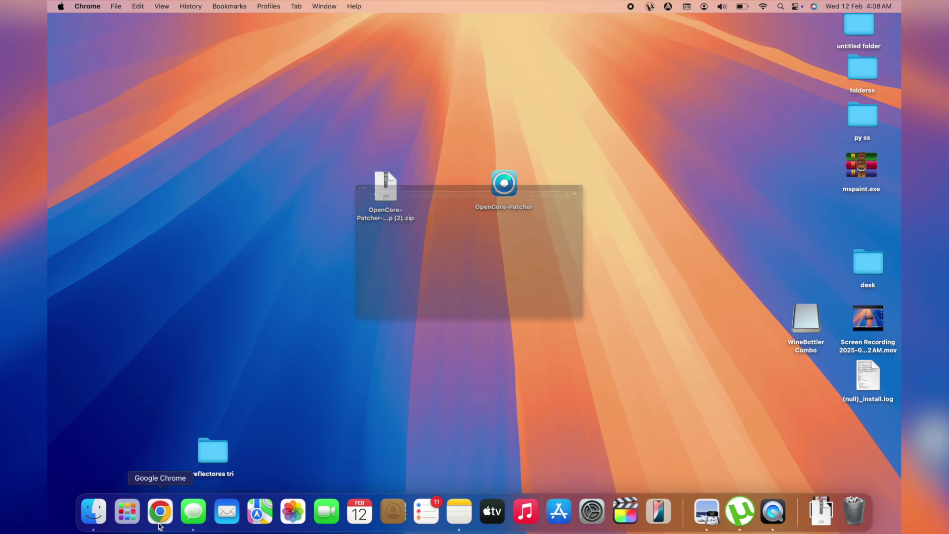
{"action": "left_click", "coordinate": [333, 46]}
{"action": "type", "text": "google.com"}
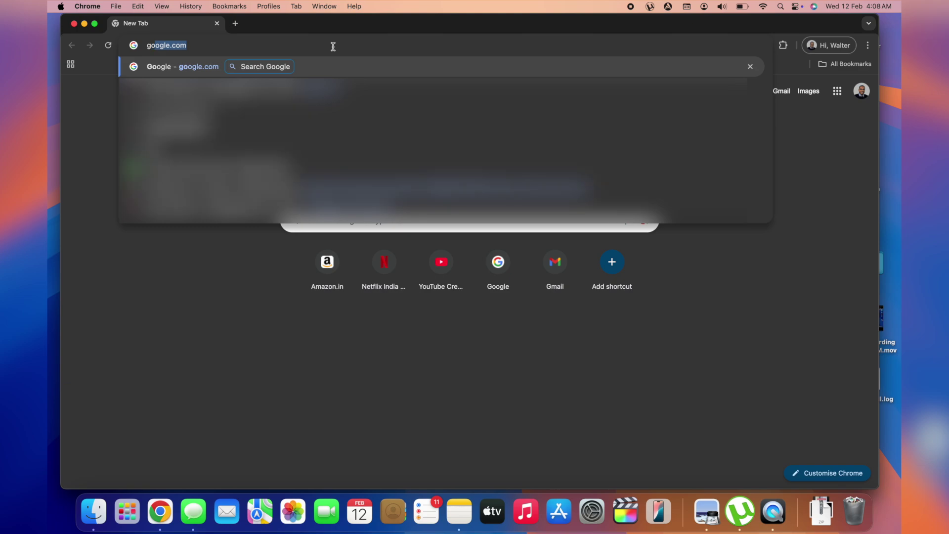
{"action": "key", "text": "Return"}
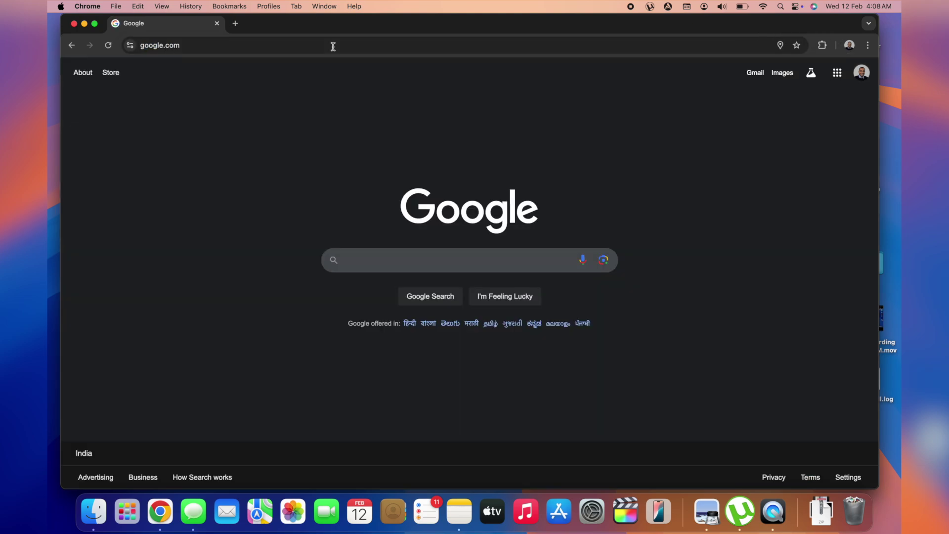
{"action": "type", "text": "apps "}
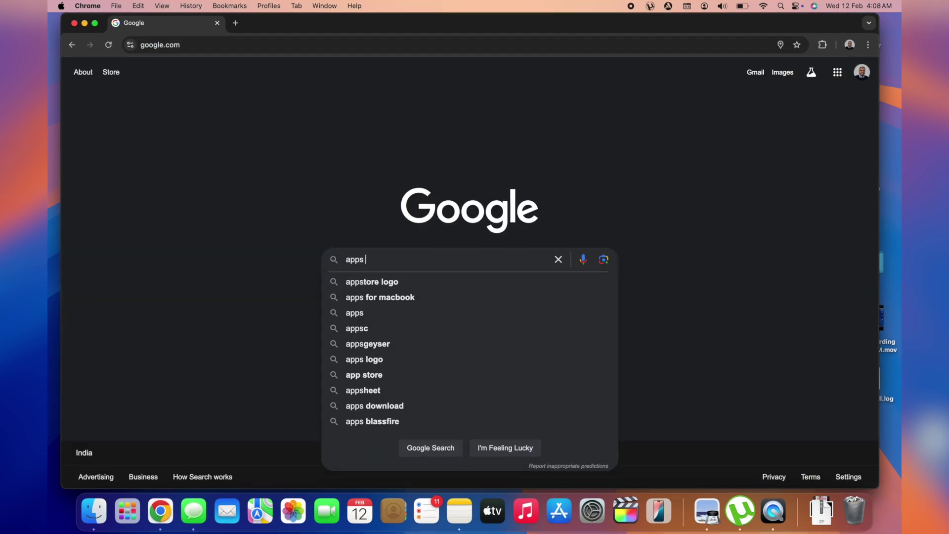
{"action": "type", "text": "cleaner"}
{"action": "key", "text": "Return"}
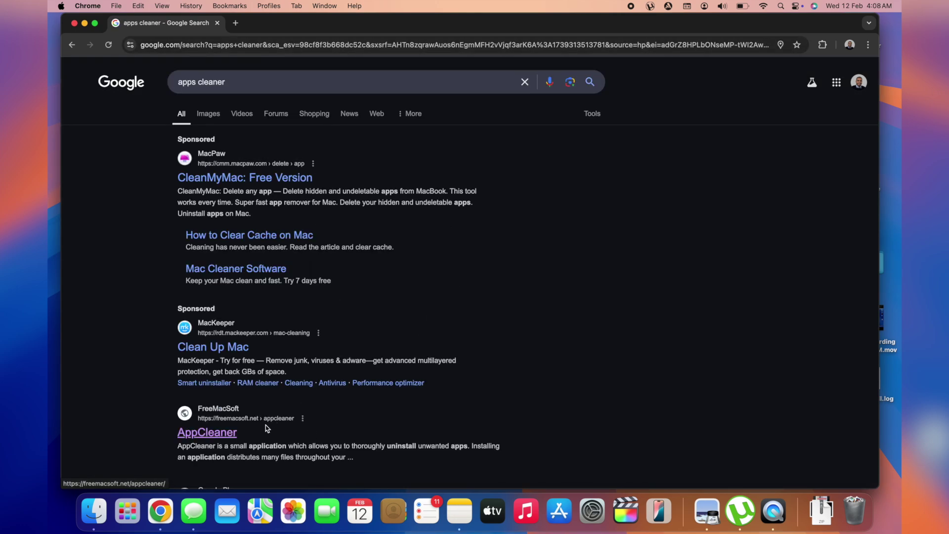
- Open the FreeMacSoft AppCleaner page and download Version 3.6.8 for macOS Mojave up to Sequoia, closing the ad
{"action": "left_click", "coordinate": [222, 435]}
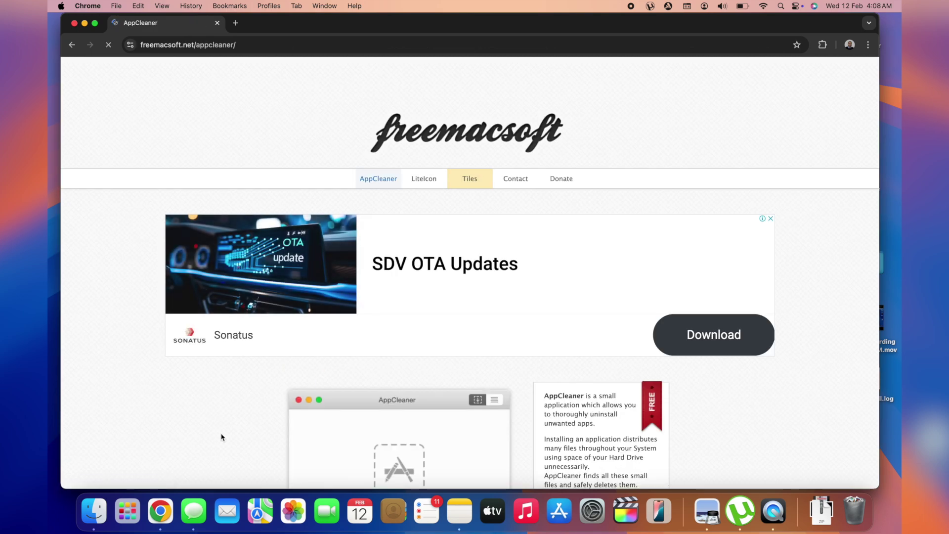
{"action": "scroll", "coordinate": [509, 233], "scroll_direction": "down", "scroll_amount": 4}
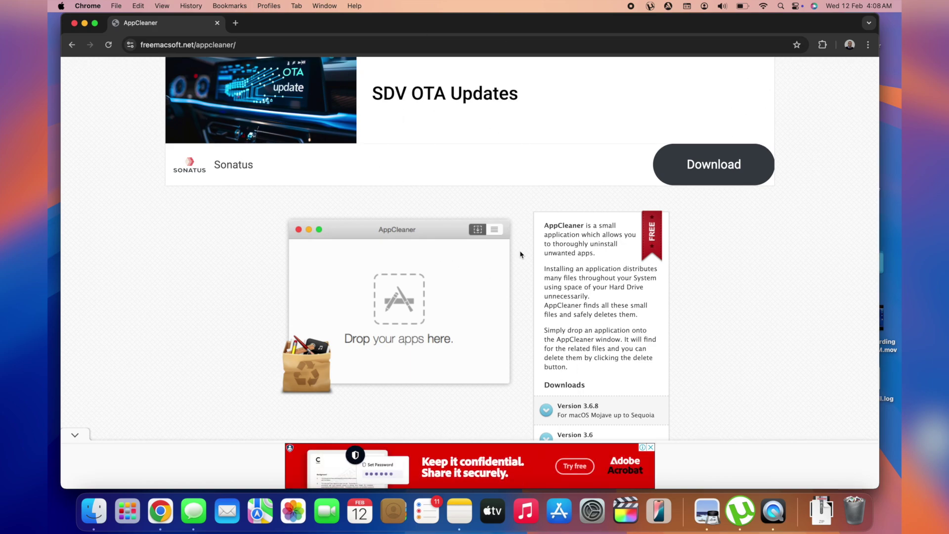
{"action": "scroll", "coordinate": [520, 255], "scroll_direction": "down", "scroll_amount": 3}
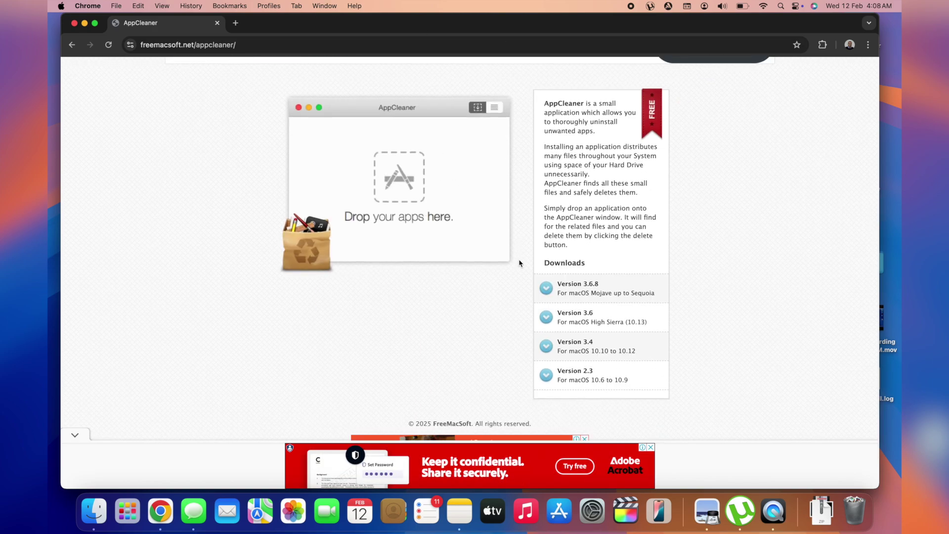
{"action": "left_click", "coordinate": [575, 295]}
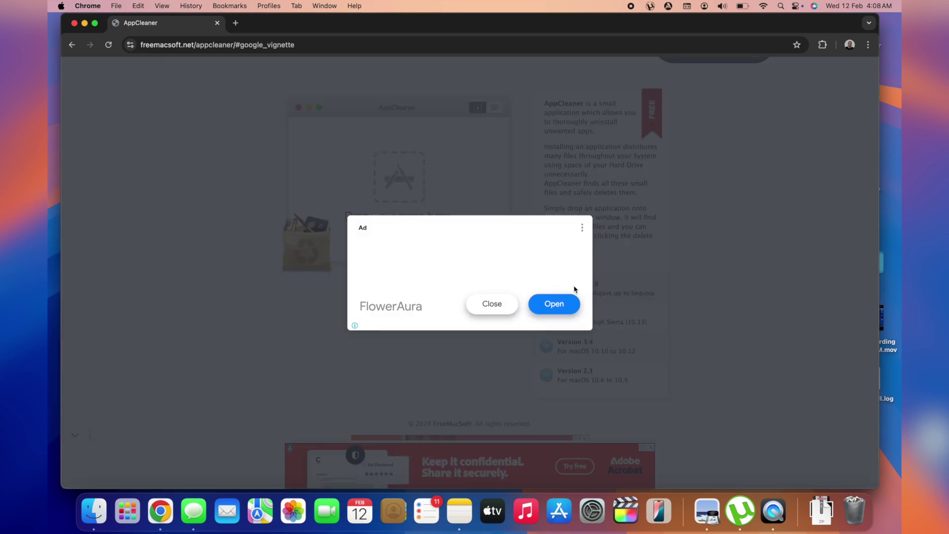
{"action": "left_click", "coordinate": [501, 310]}
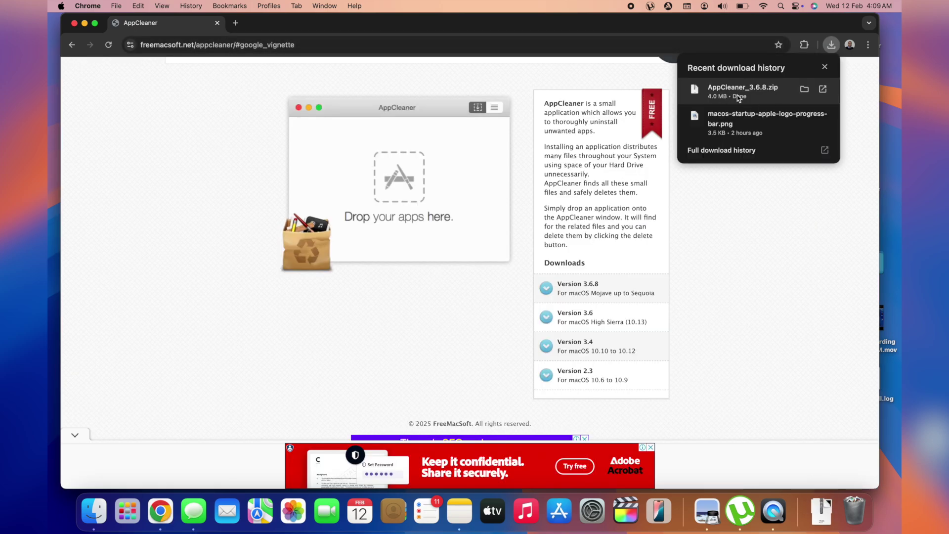
- Extract AppCleaner_3.6.8.zip, minimize the browser, and launch AppCleaner from Downloads, declining automatic update checks
{"action": "left_click", "coordinate": [740, 96]}
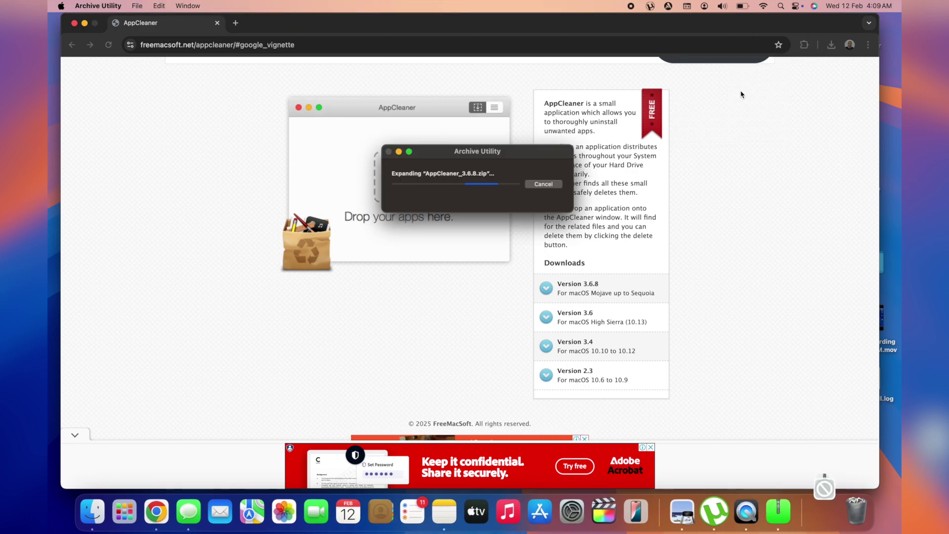
{"action": "key", "text": "super+m"}
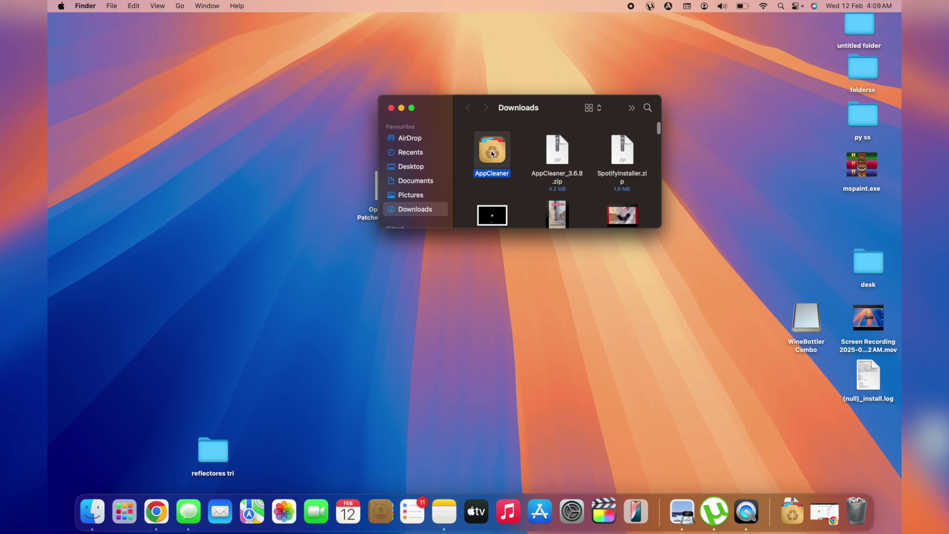
{"action": "double_click", "coordinate": [492, 153]}
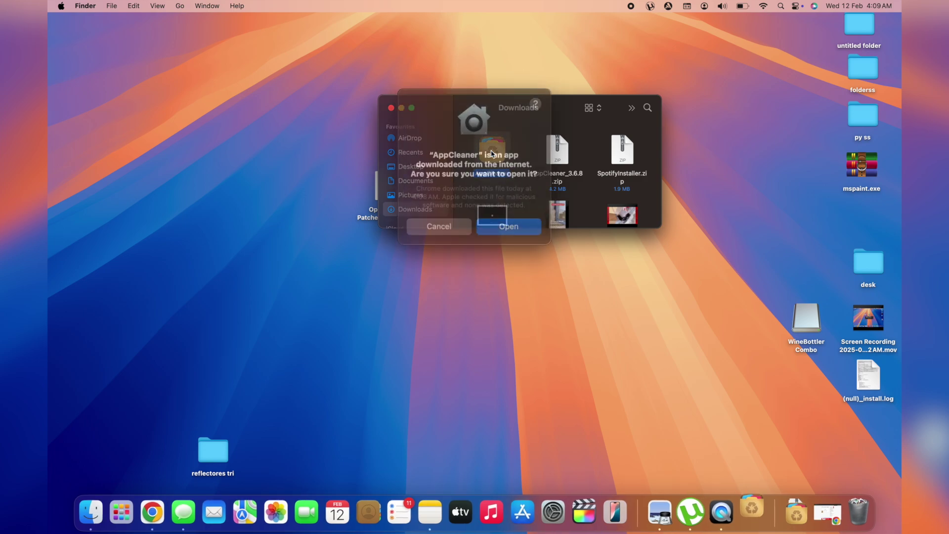
{"action": "left_click", "coordinate": [507, 218]}
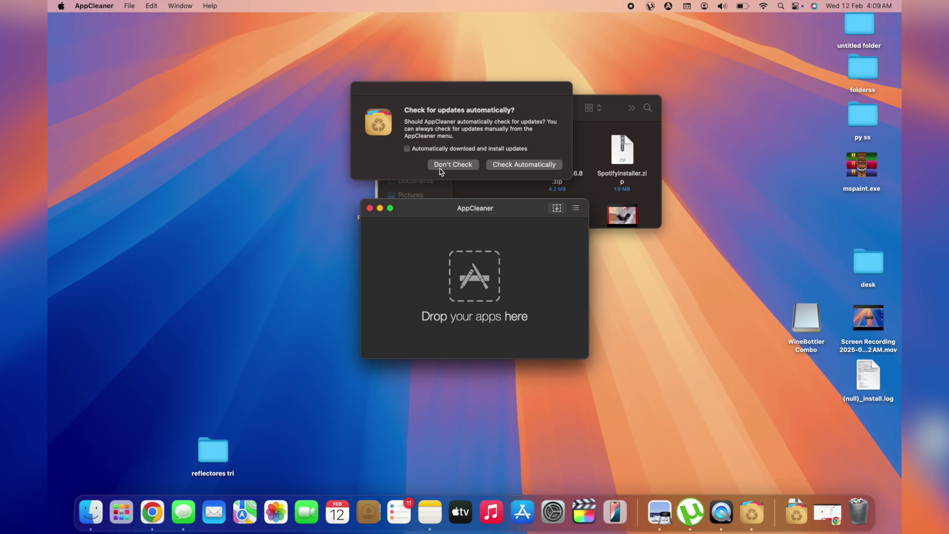
{"action": "left_click", "coordinate": [447, 165]}
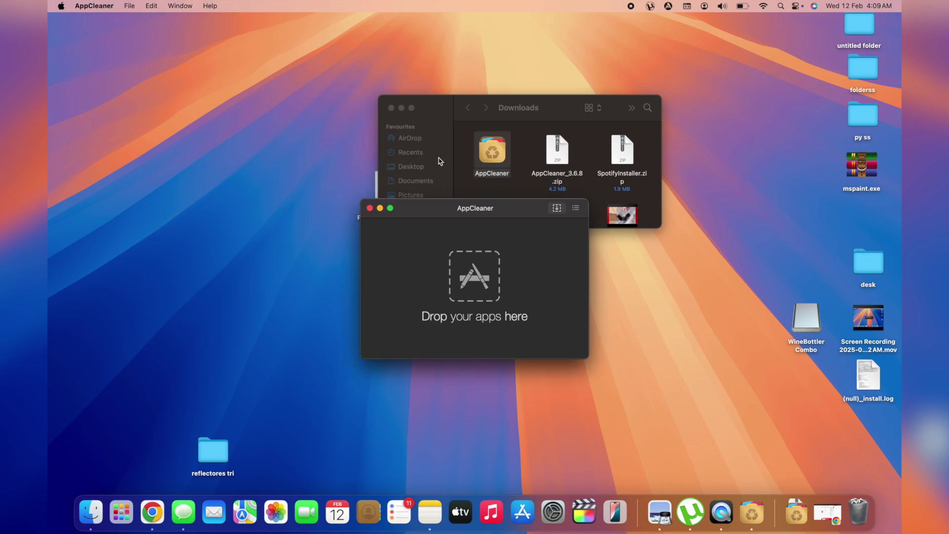
- Close the Downloads window and move the AppCleaner window aside to free space on the desktop
{"action": "left_click", "coordinate": [391, 108]}
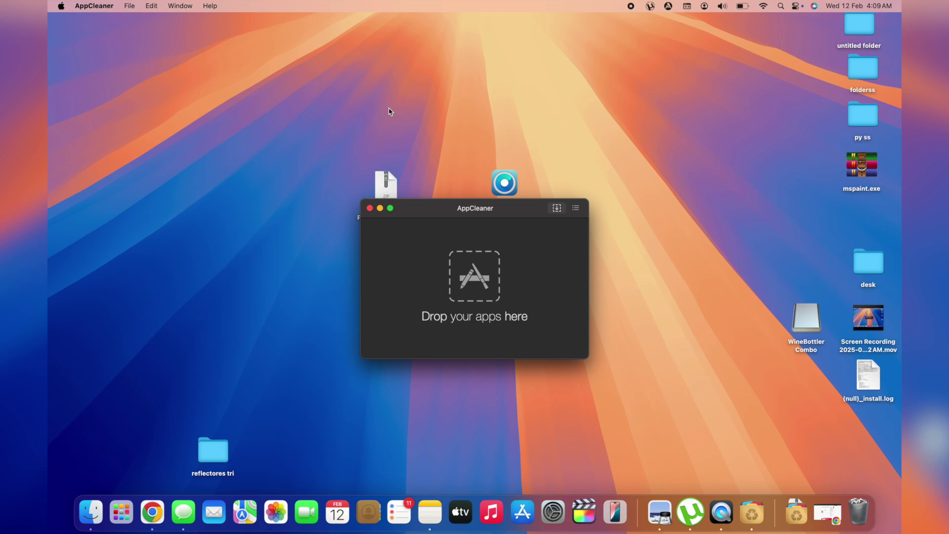
{"action": "left_click", "coordinate": [580, 203]}
{"action": "left_click", "coordinate": [581, 203]}
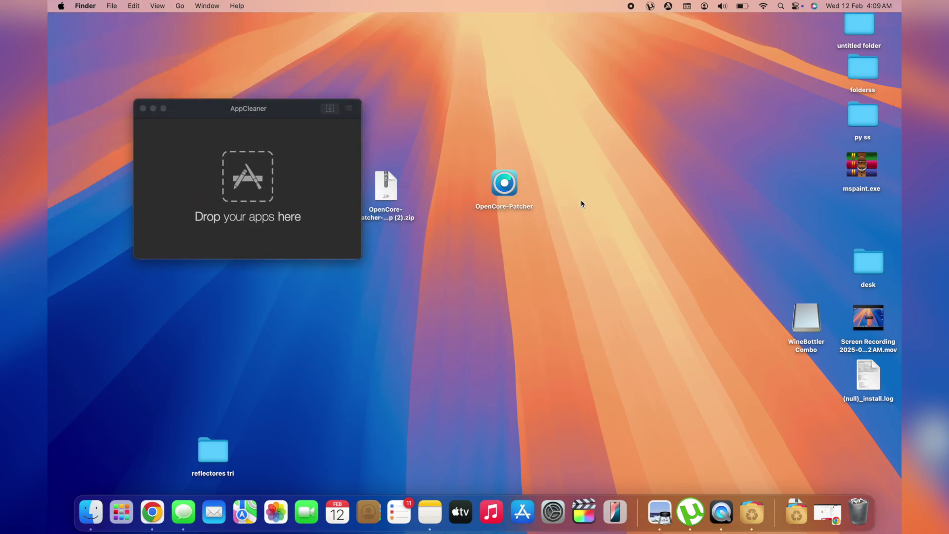
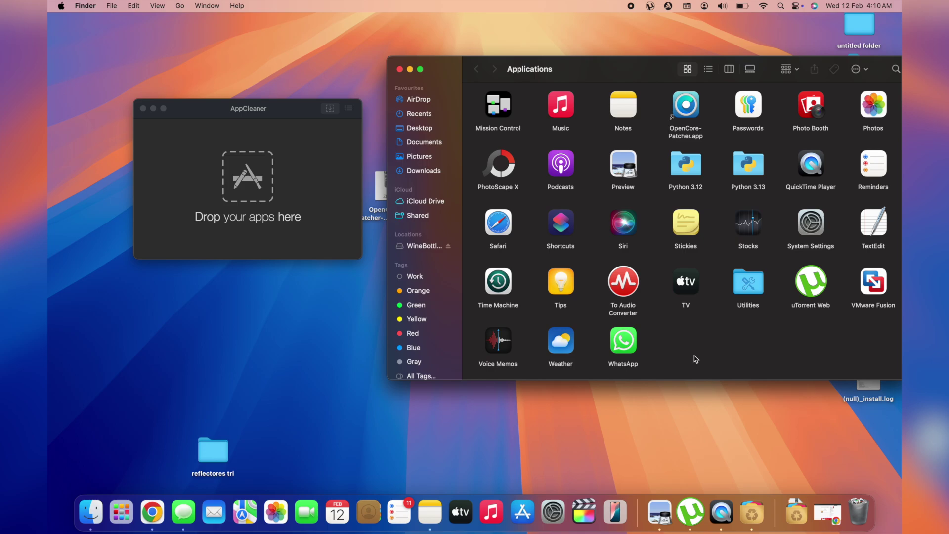
- Drop PhotoScape X from the Applications folder into AppCleaner and allow access to other apps' data to scan for related files
{"action": "scroll", "coordinate": [696, 359], "scroll_direction": "up", "scroll_amount": 10}
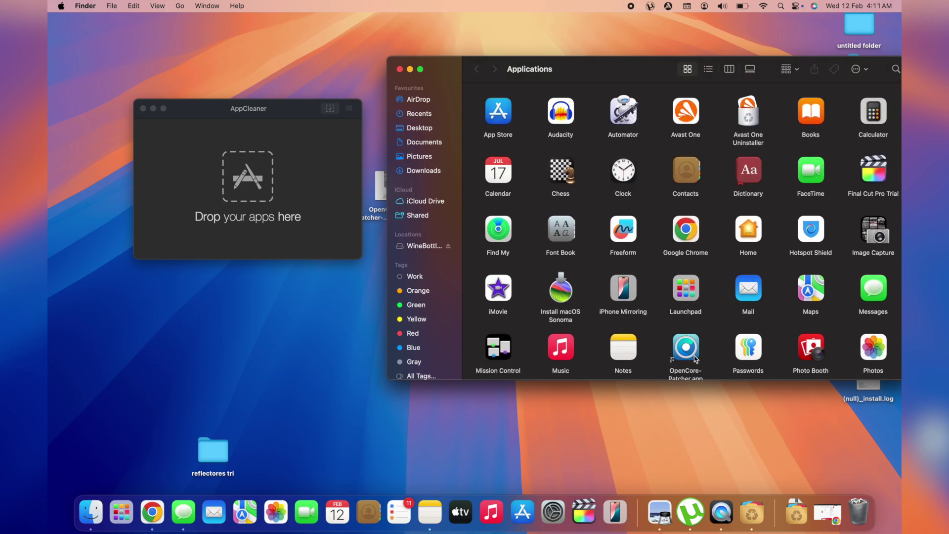
{"action": "scroll", "coordinate": [696, 359], "scroll_direction": "down", "scroll_amount": 10}
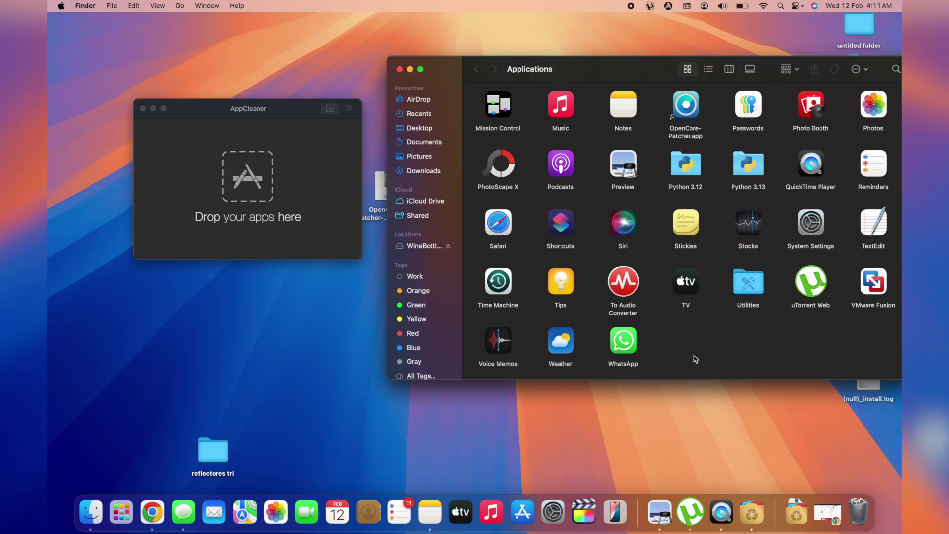
{"action": "left_click_drag", "start_coordinate": [504, 160], "coordinate": [308, 174]}
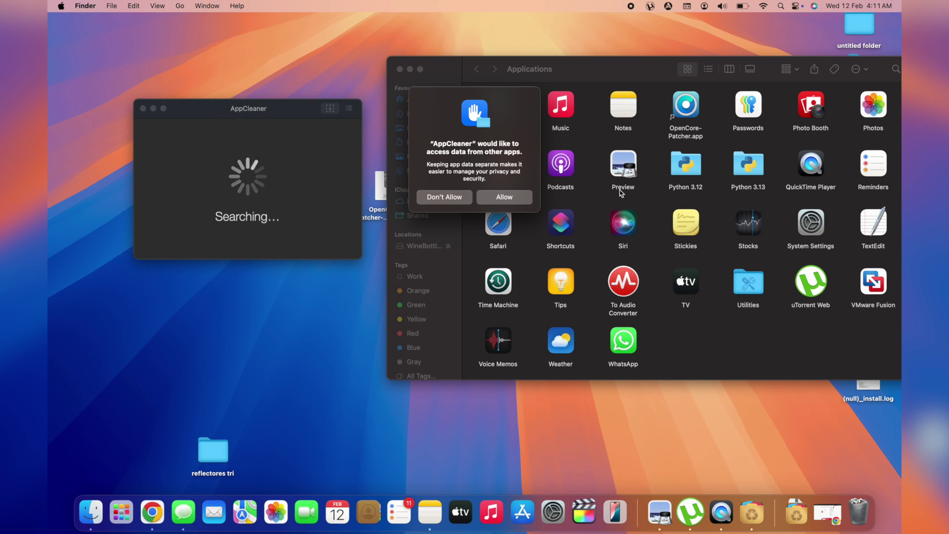
{"action": "left_click", "coordinate": [488, 198]}
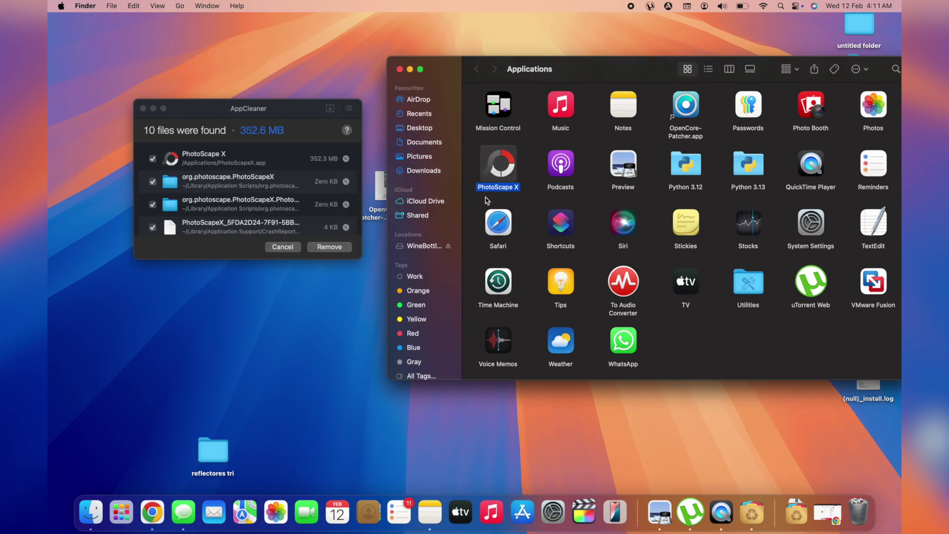
- Review the full list of PhotoScape X related files in AppCleaner, including the app itself, its support folders, receipts and selection states
{"action": "scroll", "coordinate": [263, 187], "scroll_direction": "down", "scroll_amount": 1}
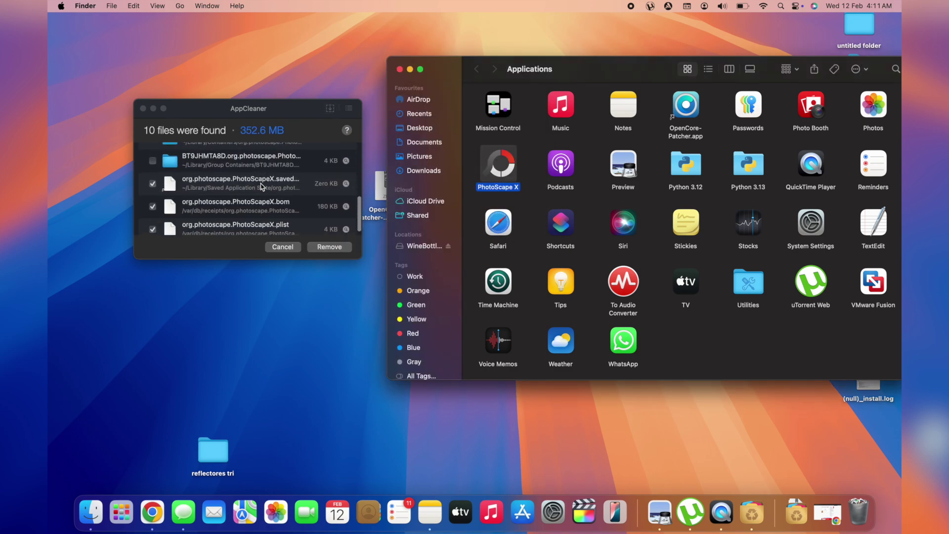
{"action": "scroll", "coordinate": [263, 186], "scroll_direction": "up", "scroll_amount": 1}
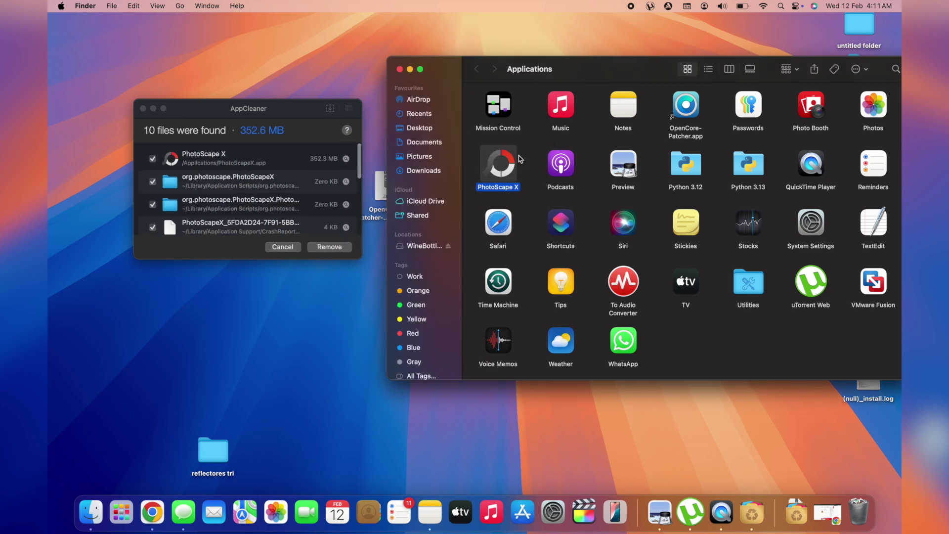
{"action": "scroll", "coordinate": [213, 193], "scroll_direction": "down", "scroll_amount": 1}
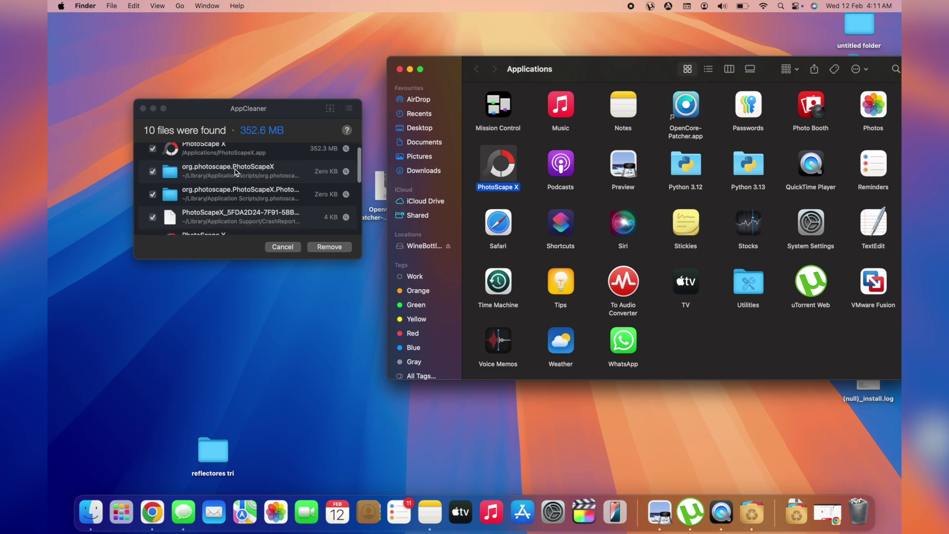
{"action": "scroll", "coordinate": [246, 178], "scroll_direction": "down", "scroll_amount": 3}
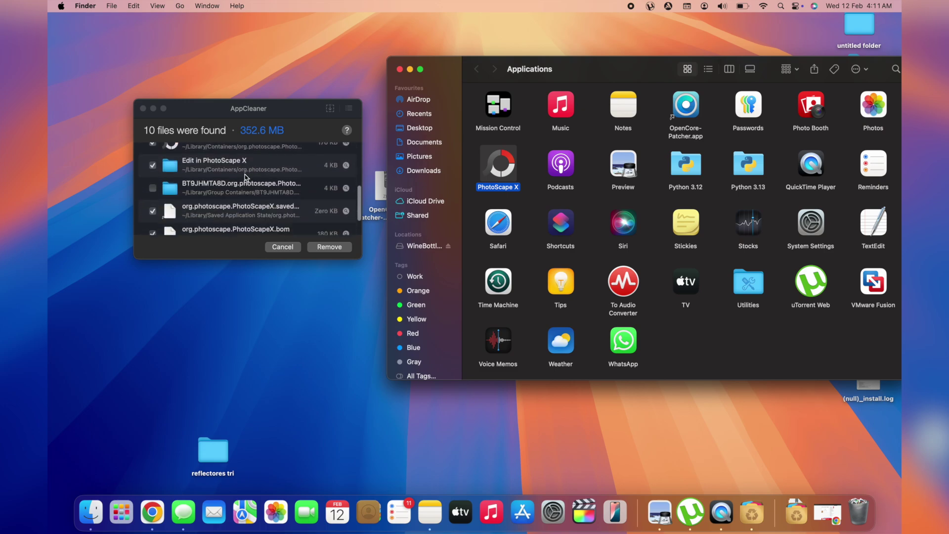
{"action": "scroll", "coordinate": [249, 181], "scroll_direction": "up", "scroll_amount": 4}
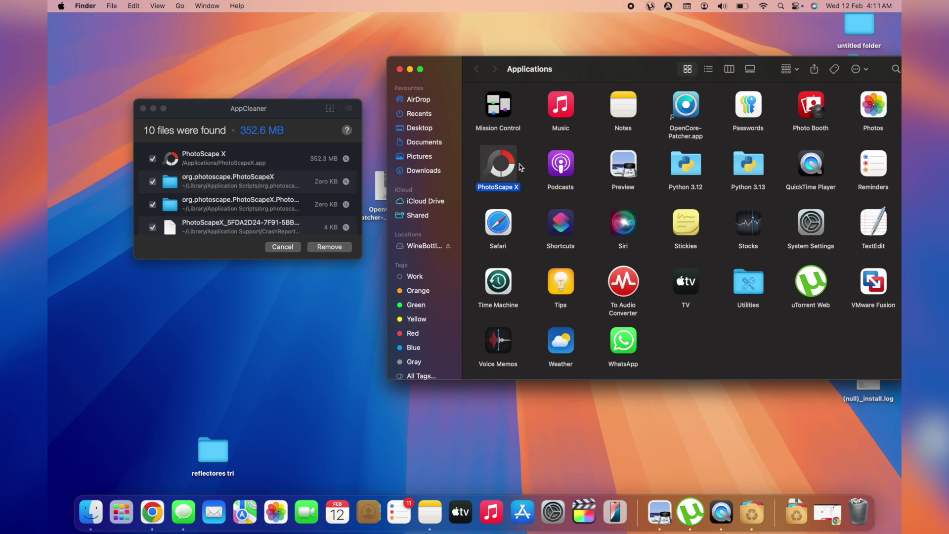
{"action": "left_click", "coordinate": [263, 109]}
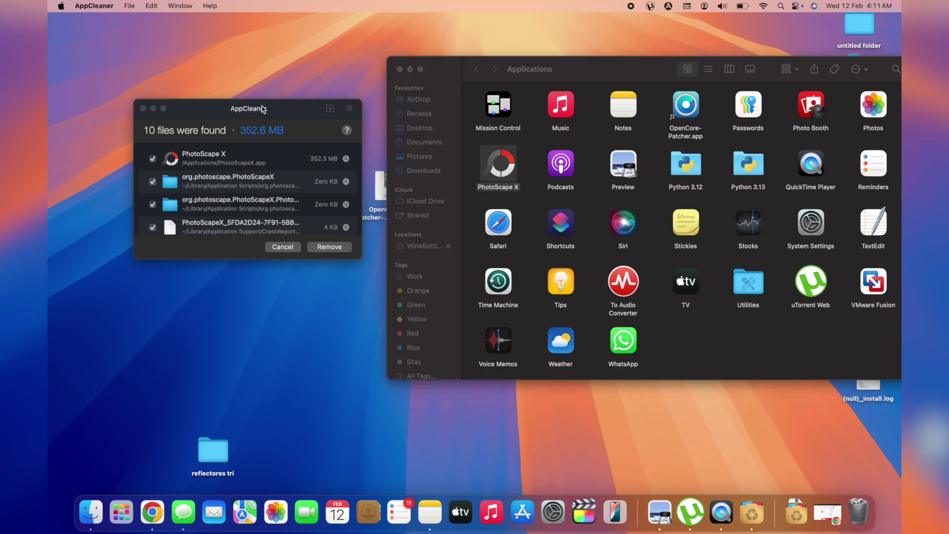
{"action": "scroll", "coordinate": [160, 178], "scroll_direction": "down", "scroll_amount": 5}
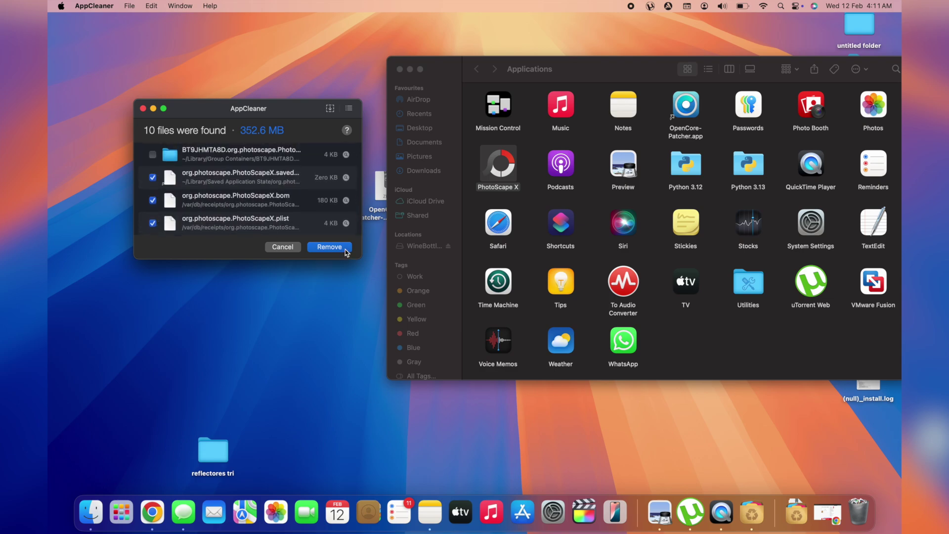
- Cancel the PhotoScape X removal and close the AppCleaner window
{"action": "left_click", "coordinate": [281, 247]}
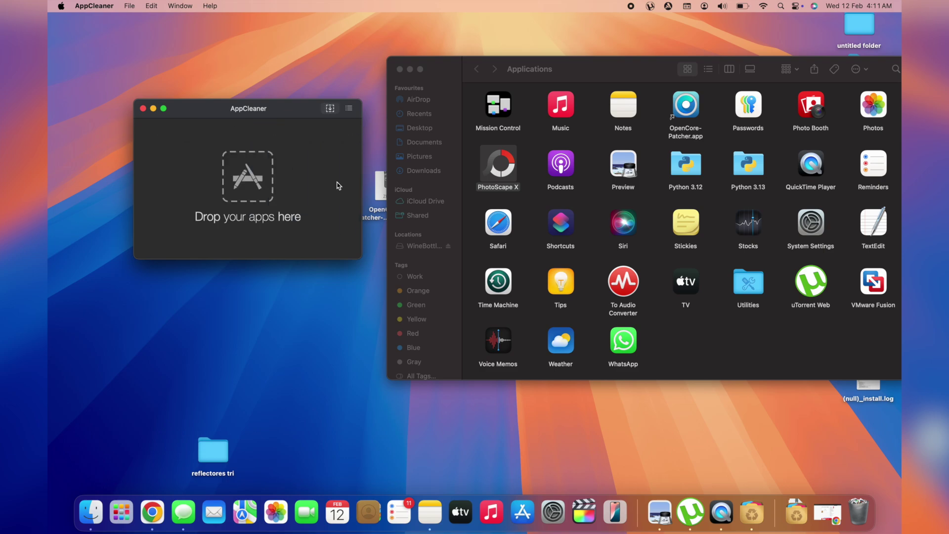
{"action": "left_click", "coordinate": [143, 108]}
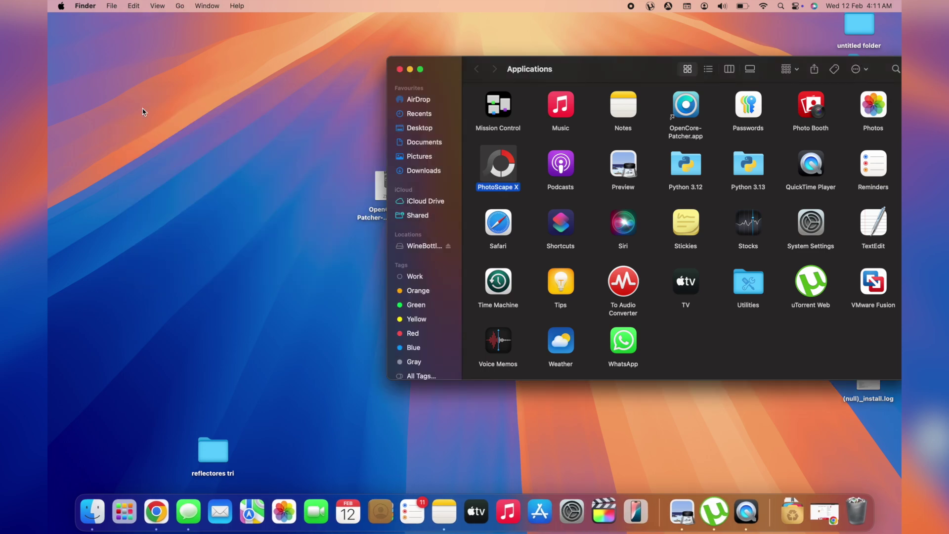